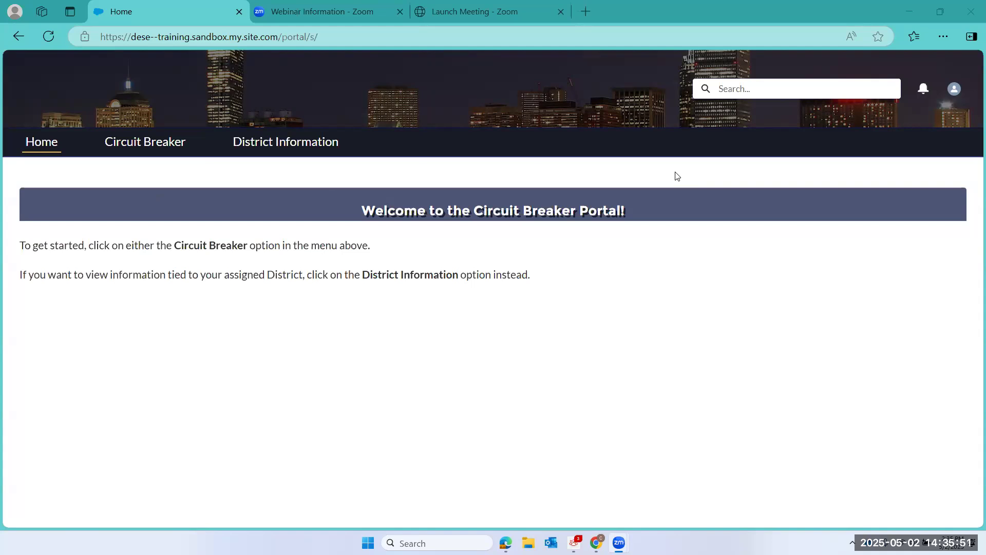
Open the CB FY25 Margaritaville 1234 circuit breaker claim and go to the Student Claims list in its Add Students section.
{"action": "left_click", "coordinate": [148, 144]}
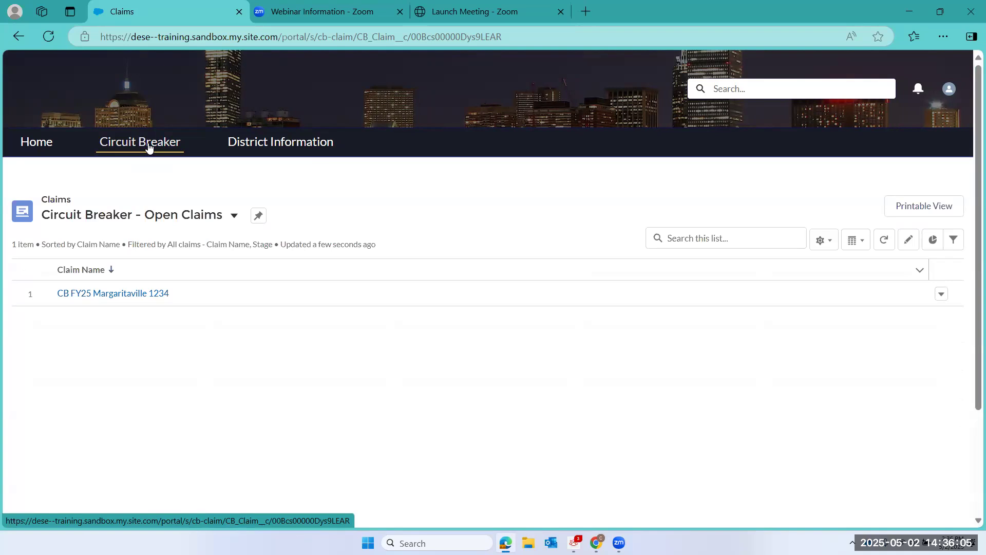
{"action": "left_click", "coordinate": [112, 293]}
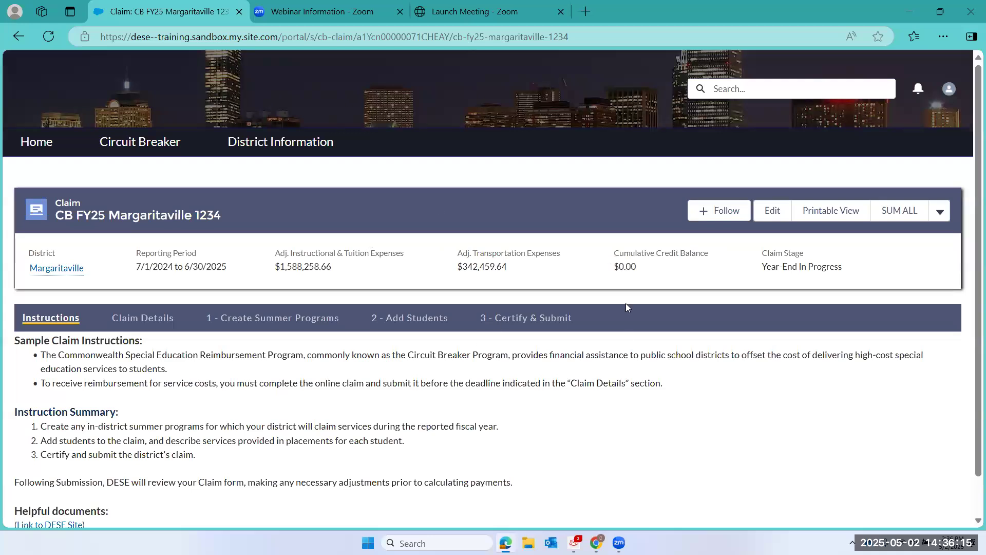
{"action": "left_click", "coordinate": [402, 324]}
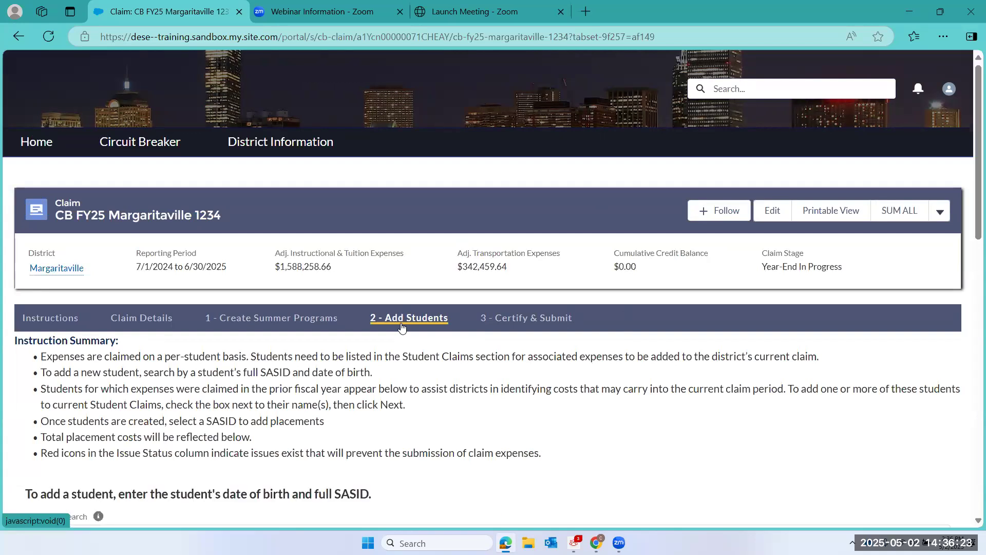
{"action": "scroll", "coordinate": [405, 326], "scroll_direction": "down", "scroll_amount": 3}
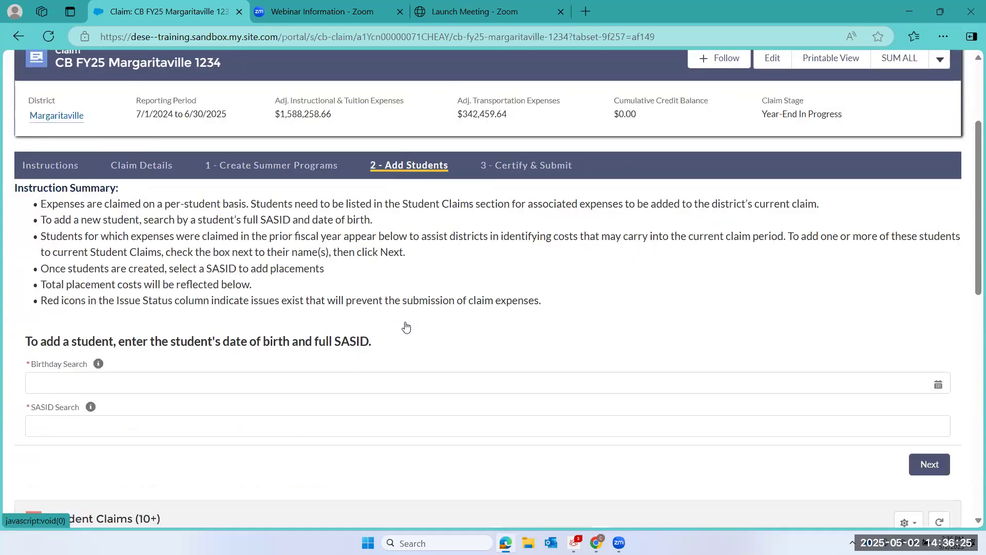
{"action": "scroll", "coordinate": [404, 326], "scroll_direction": "down", "scroll_amount": 5}
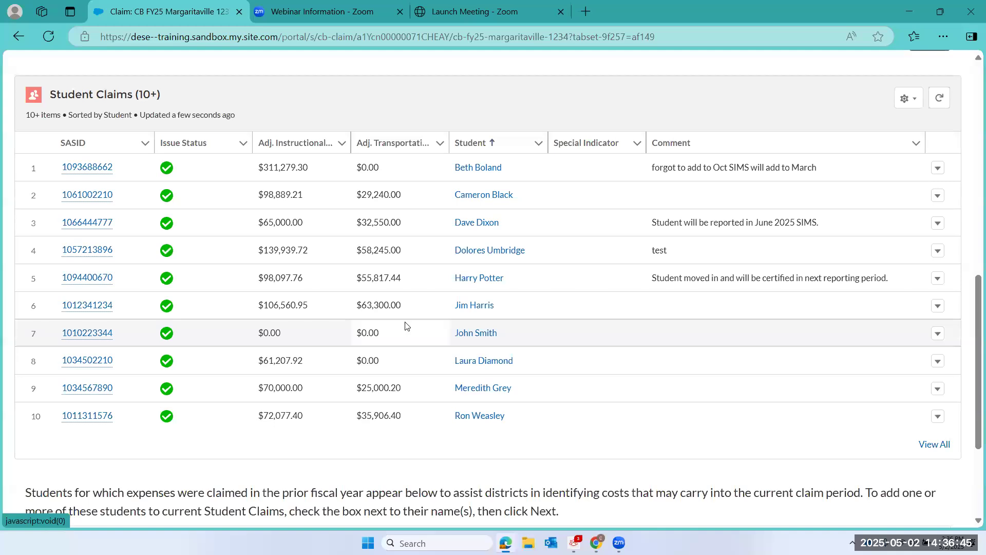
Open the student claim in row 10 and, from its placements, the Transportation placement for Landmark Day Program.
{"action": "left_click", "coordinate": [90, 421]}
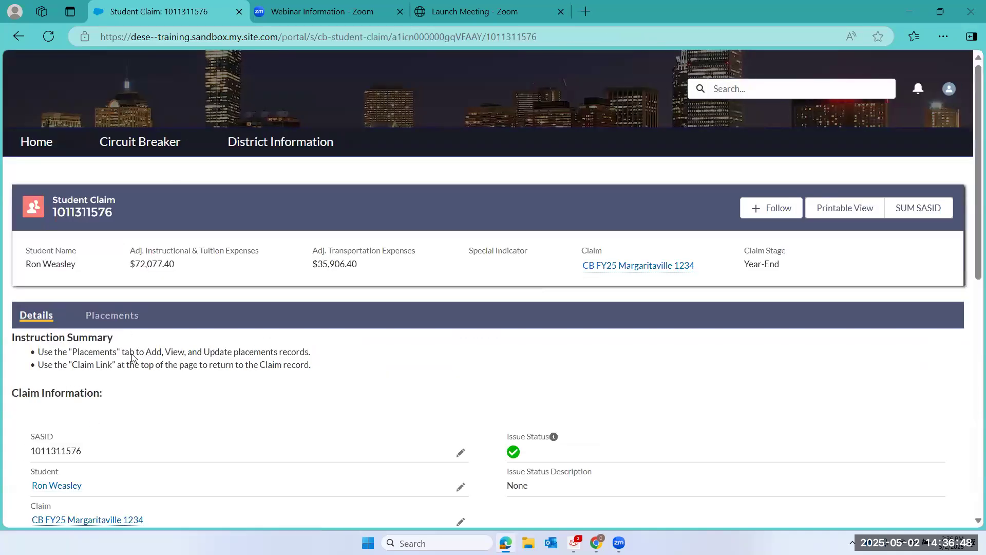
{"action": "left_click", "coordinate": [120, 320]}
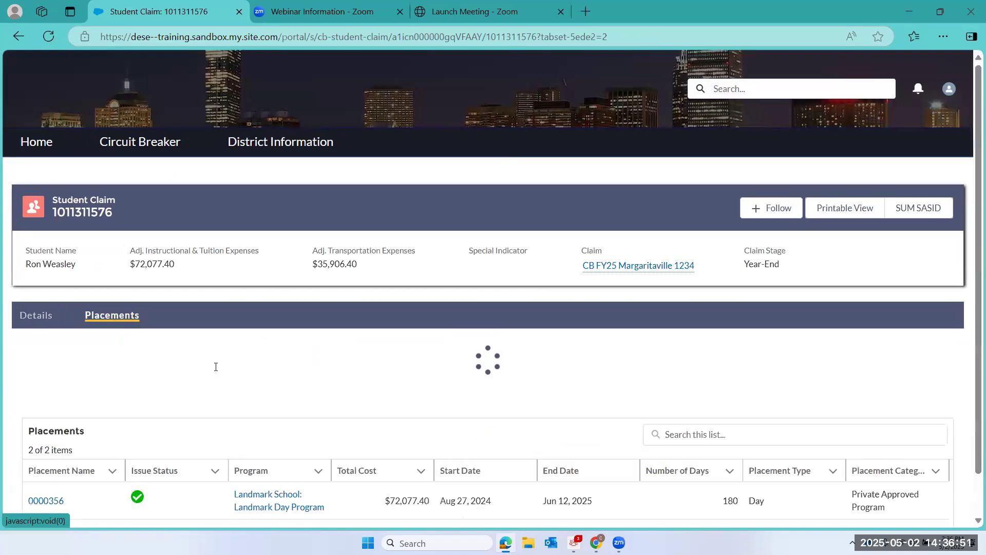
{"action": "scroll", "coordinate": [216, 366], "scroll_direction": "down", "scroll_amount": 5}
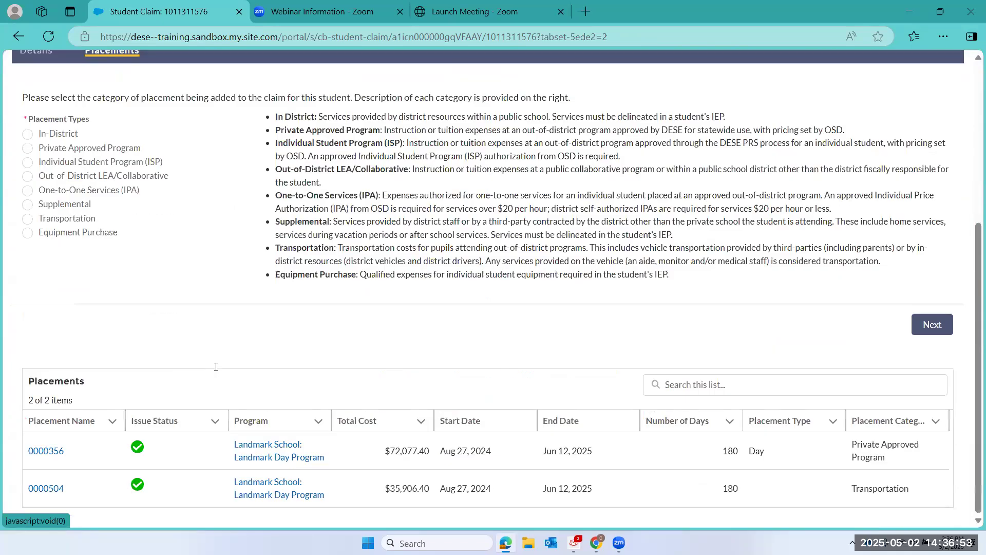
{"action": "left_click", "coordinate": [43, 493]}
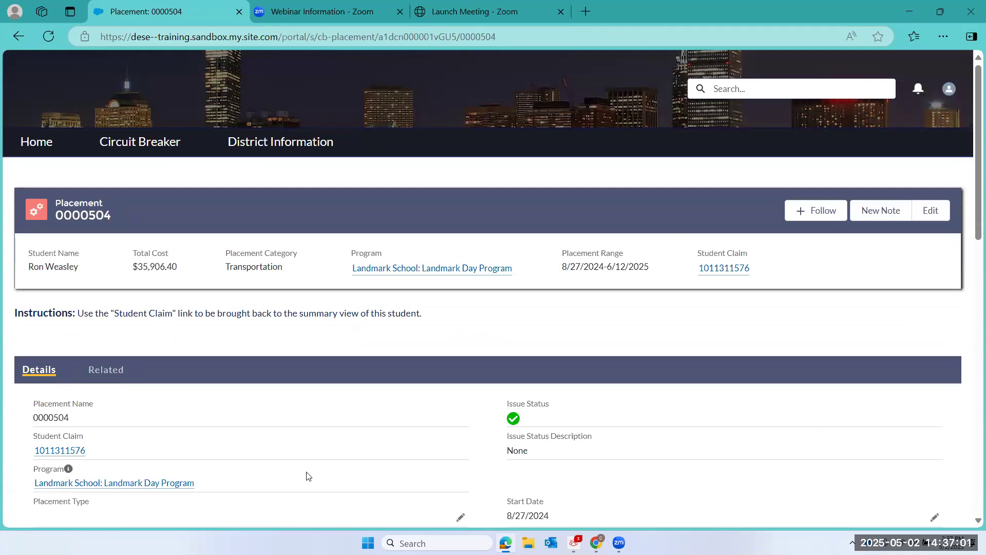
Review the Transportation placement's details and show its related service placements.
{"action": "scroll", "coordinate": [308, 476], "scroll_direction": "down", "scroll_amount": 4}
{"action": "scroll", "coordinate": [306, 476], "scroll_direction": "down", "scroll_amount": 2}
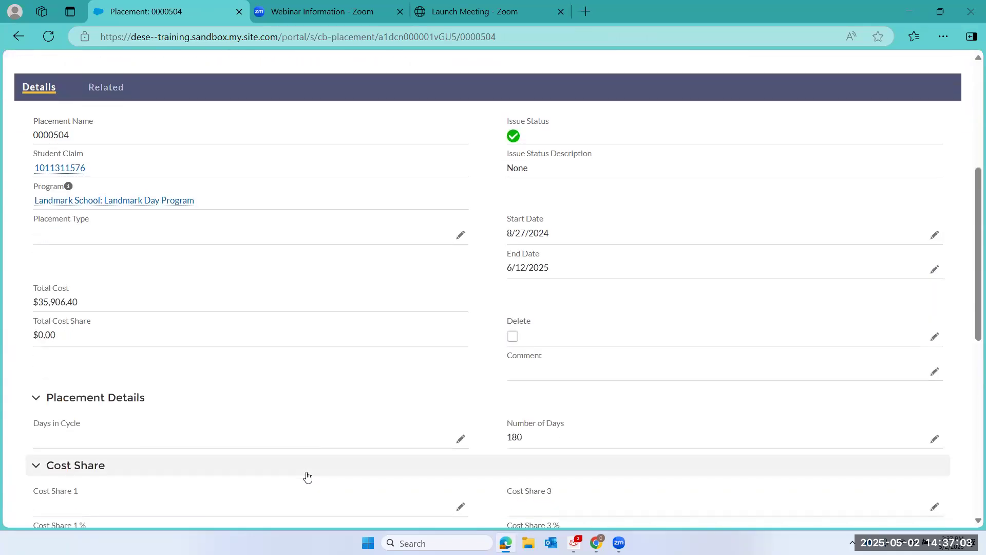
{"action": "scroll", "coordinate": [307, 477], "scroll_direction": "down", "scroll_amount": 1}
{"action": "scroll", "coordinate": [307, 476], "scroll_direction": "up", "scroll_amount": 1}
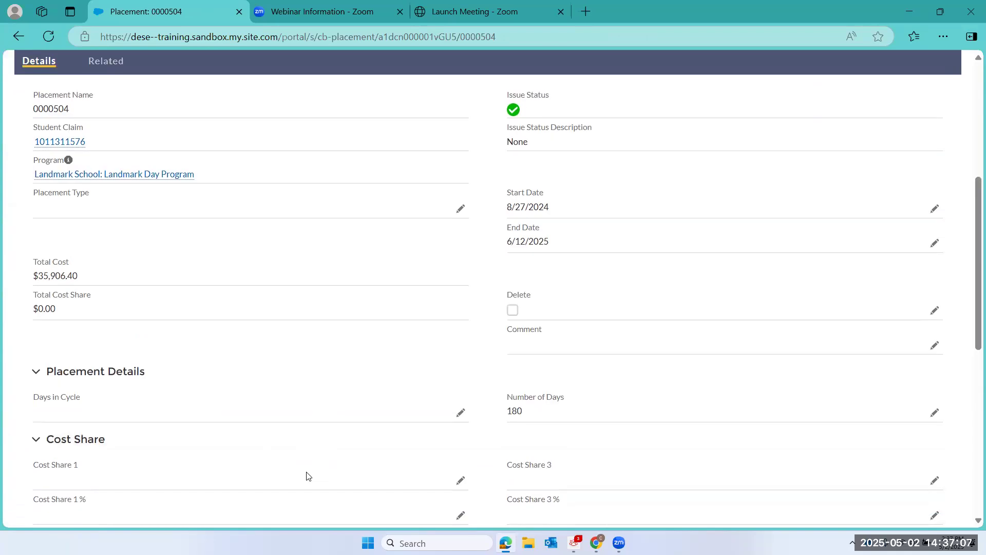
{"action": "scroll", "coordinate": [307, 476], "scroll_direction": "up", "scroll_amount": 3}
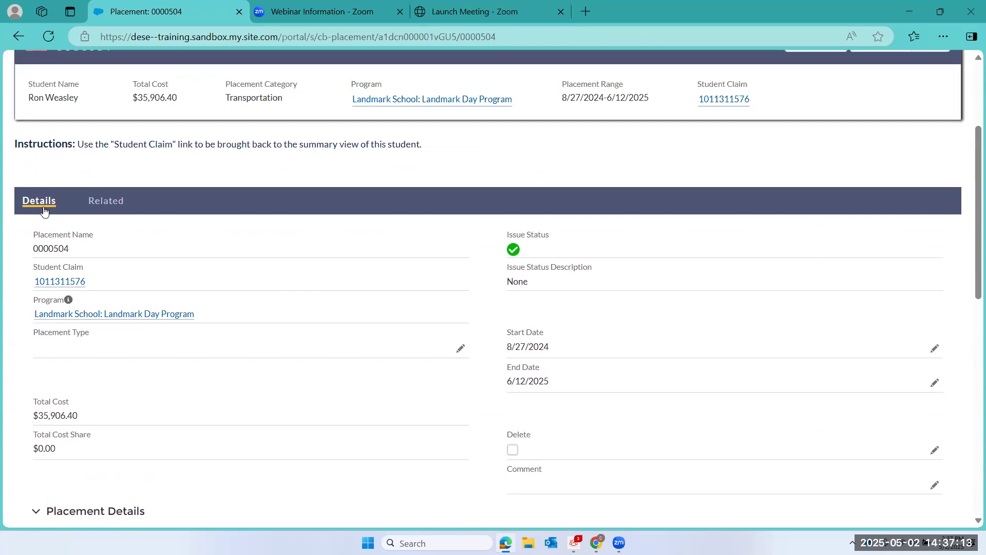
{"action": "left_click", "coordinate": [111, 206]}
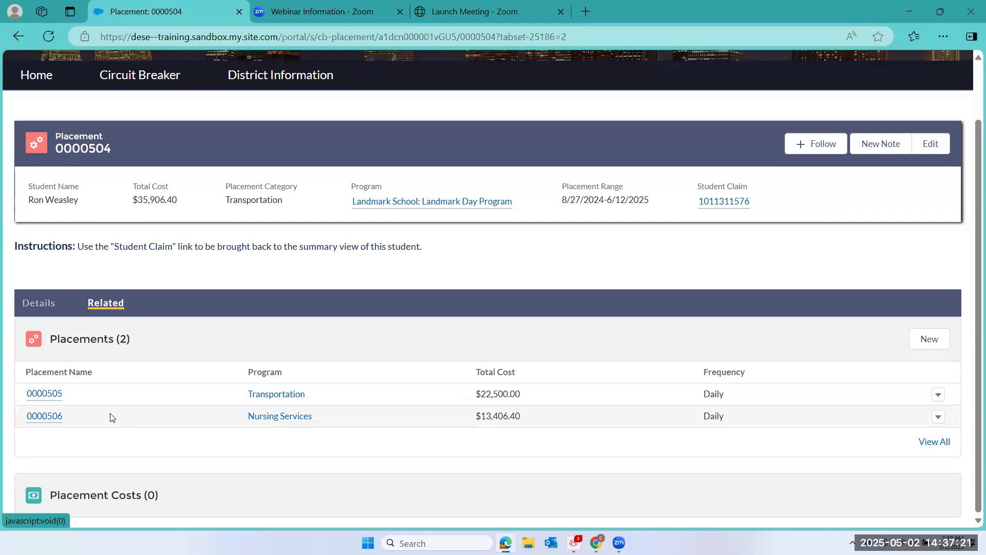
{"action": "mouse_move", "coordinate": [58, 398]}
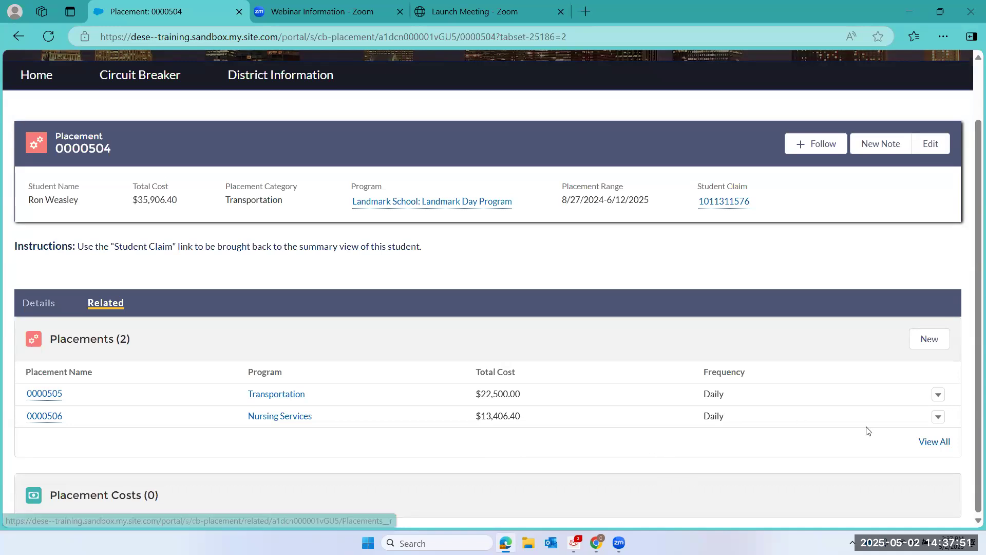
Set the Nursing Services placement's Hours per Frequency to 2 and save the record.
{"action": "left_click", "coordinate": [940, 423]}
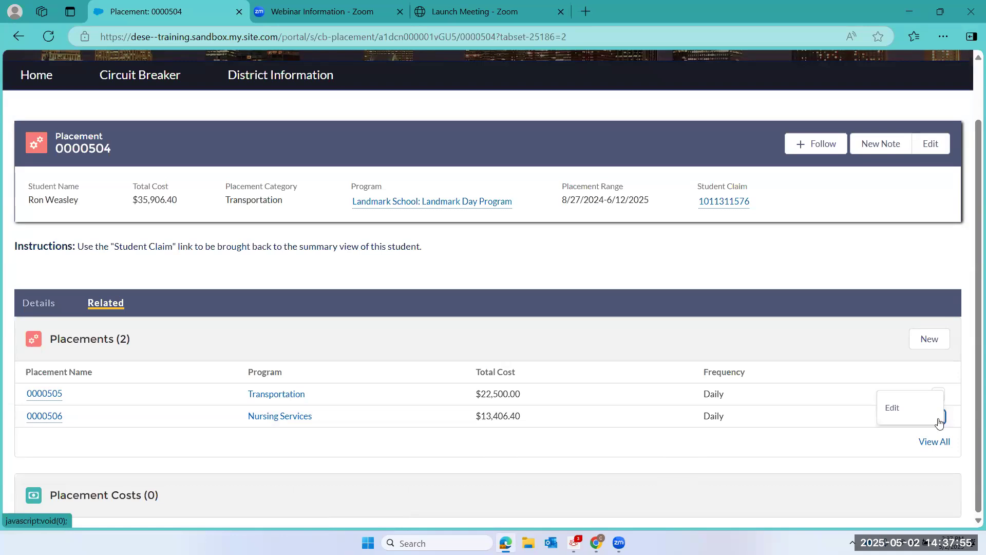
{"action": "left_click", "coordinate": [894, 410]}
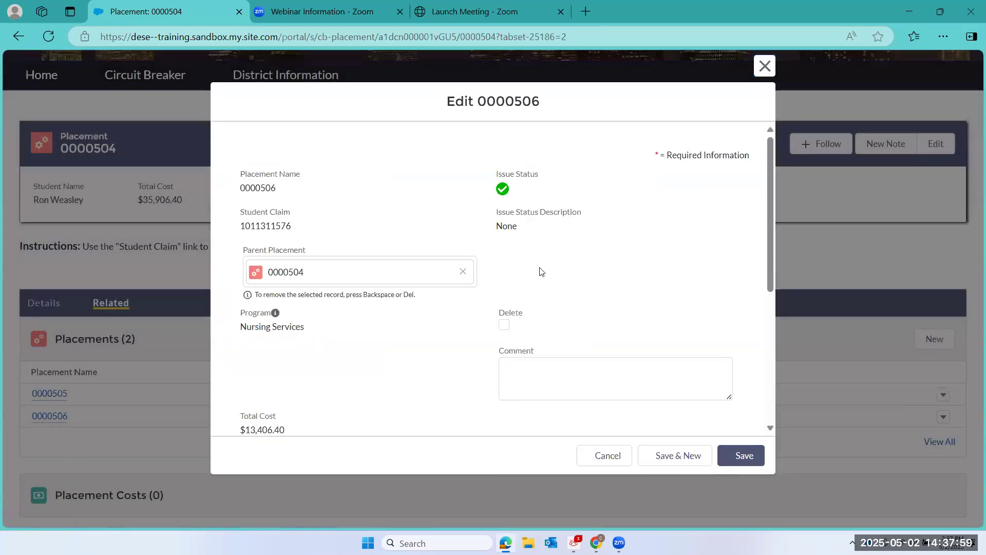
{"action": "scroll", "coordinate": [423, 333], "scroll_direction": "down", "scroll_amount": 3}
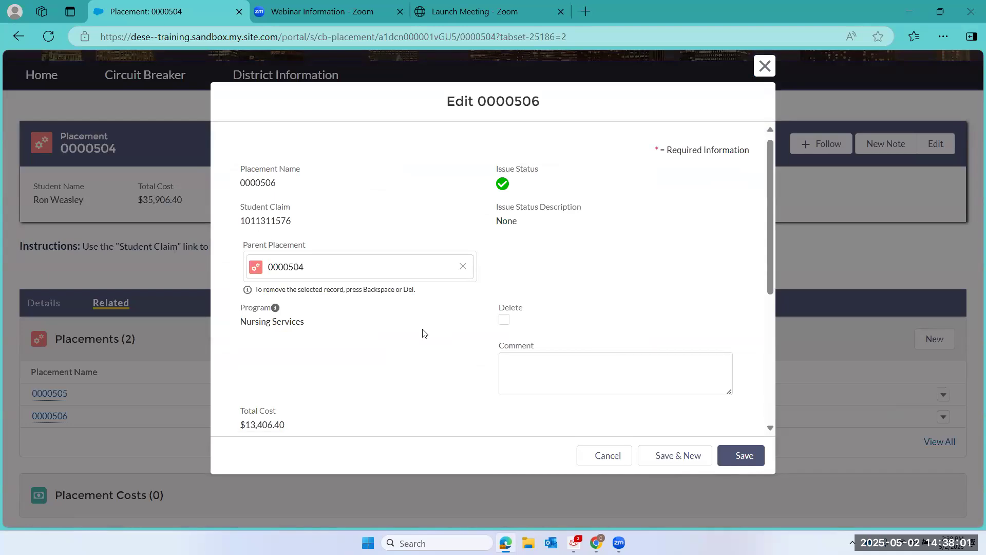
{"action": "scroll", "coordinate": [422, 333], "scroll_direction": "down", "scroll_amount": 1}
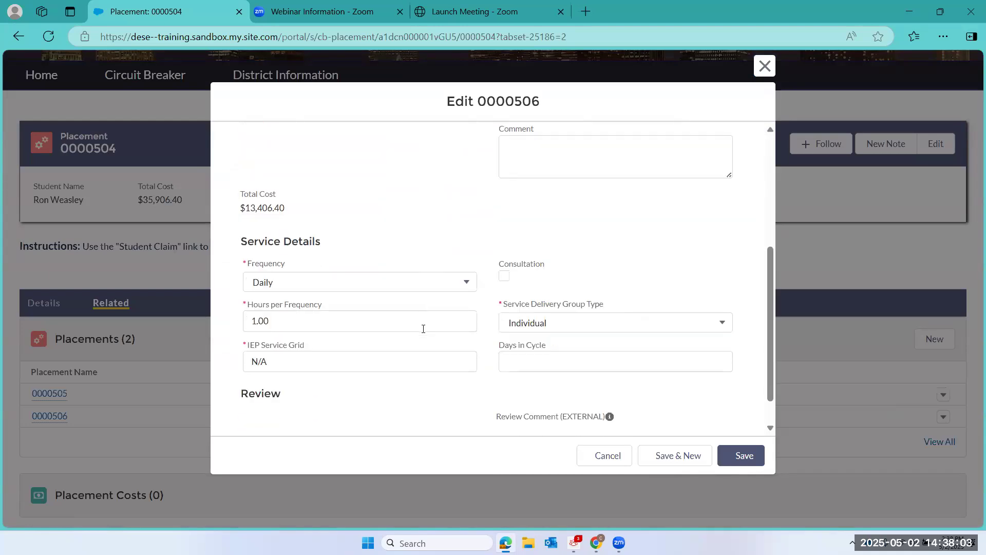
{"action": "left_click", "coordinate": [283, 322]}
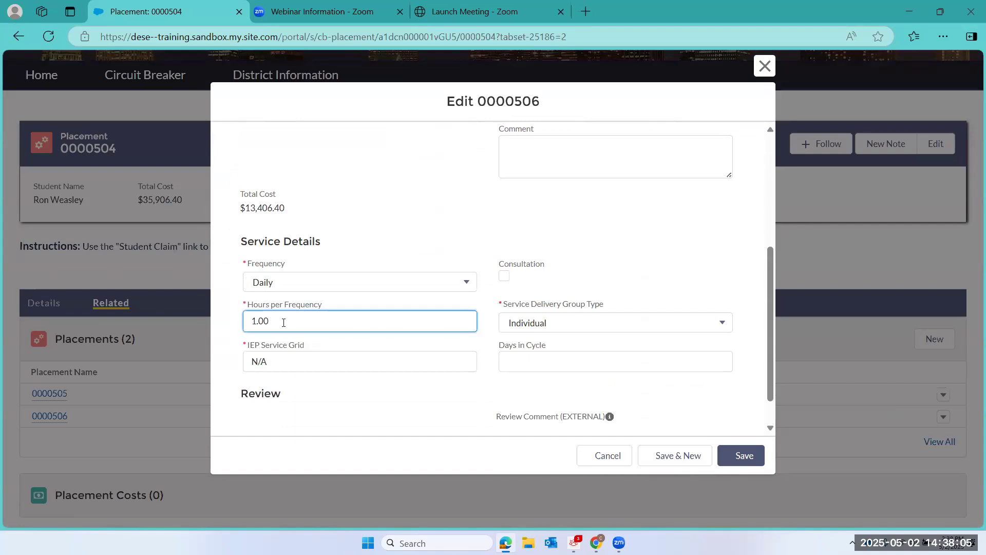
{"action": "key", "text": "BackSpace"}
{"action": "key", "text": "BackSpace"}
{"action": "key", "text": "BackSpace"}
{"action": "key", "text": "BackSpace"}
{"action": "type", "text": "2"}
{"action": "left_click", "coordinate": [748, 457]}
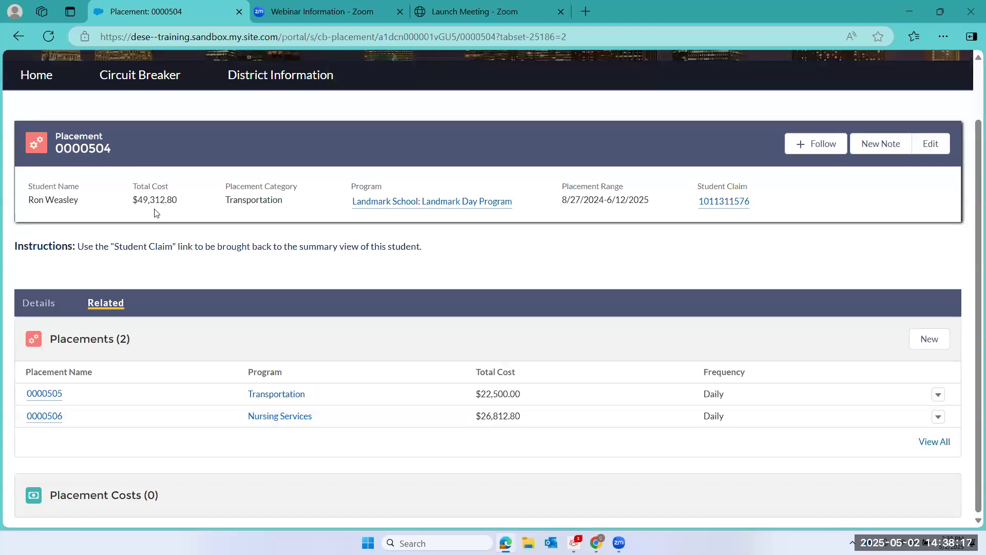
Return through the student claim to the CB FY25 Margaritaville 1234 claim and open its Add Students section.
{"action": "mouse_move", "coordinate": [722, 208]}
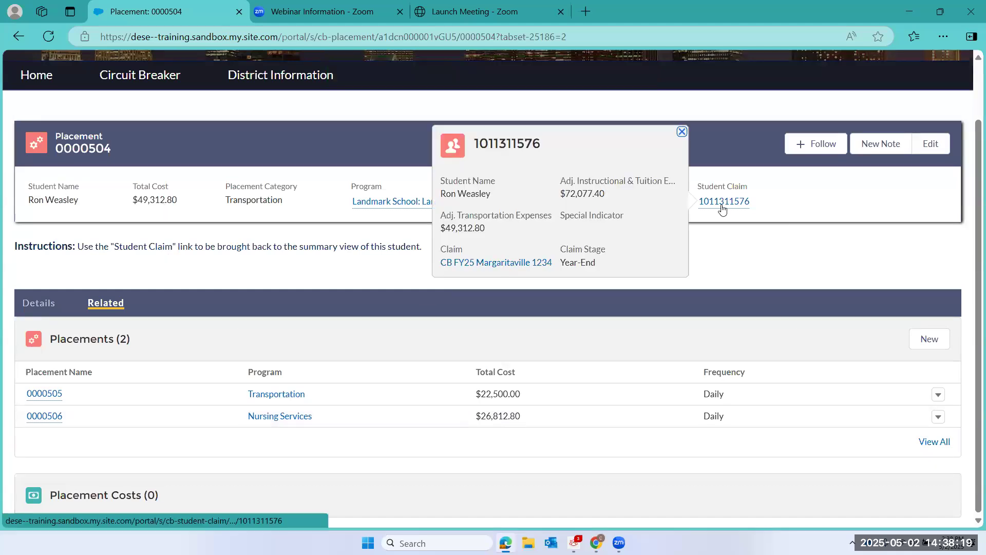
{"action": "left_click", "coordinate": [722, 205]}
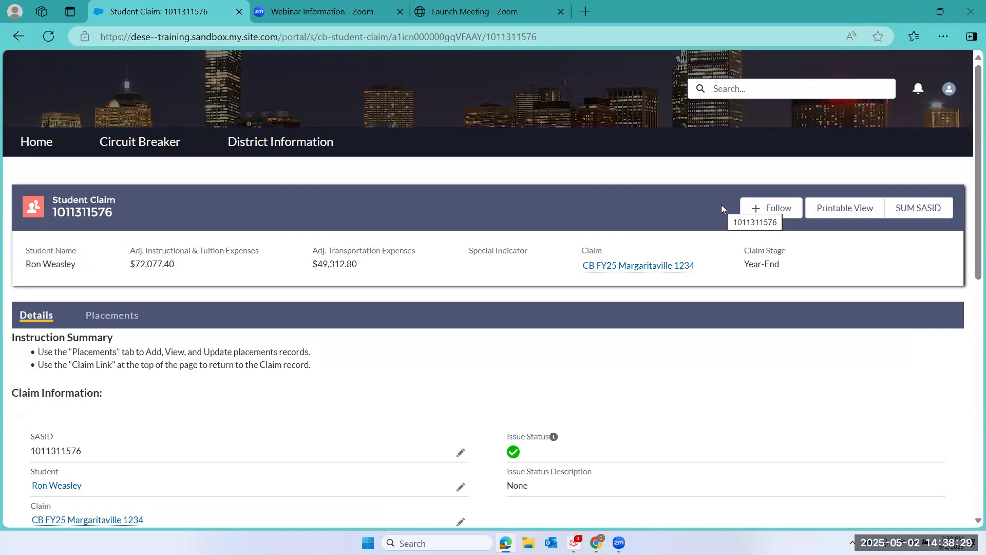
{"action": "left_click", "coordinate": [605, 273]}
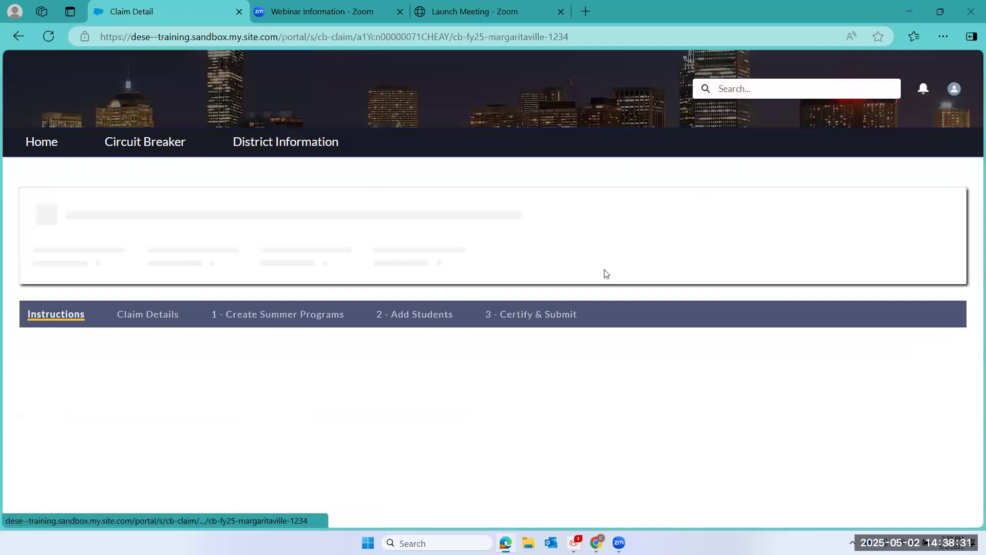
{"action": "left_click", "coordinate": [416, 319]}
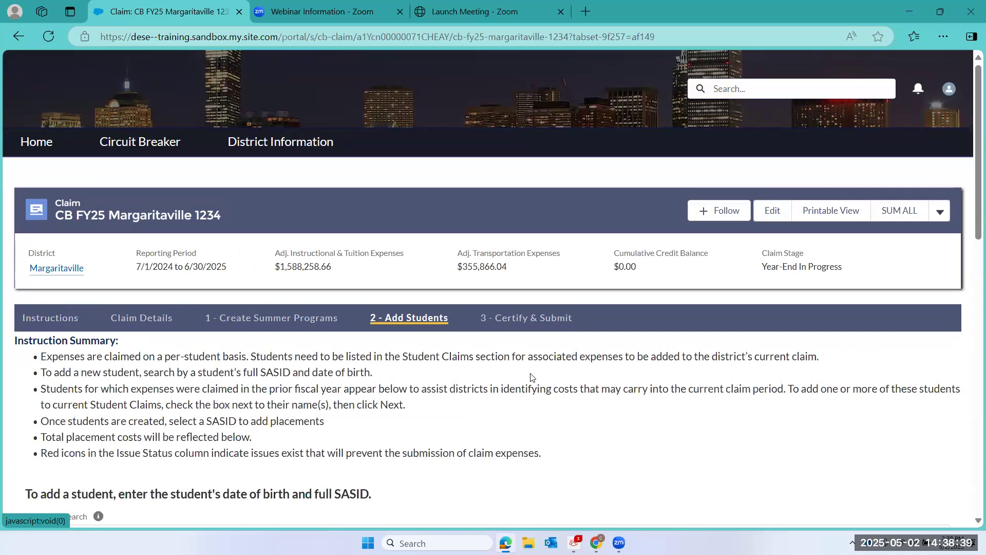
Open the full list of the claim's student claims and go to its last rows.
{"action": "scroll", "coordinate": [531, 377], "scroll_direction": "down", "scroll_amount": 9}
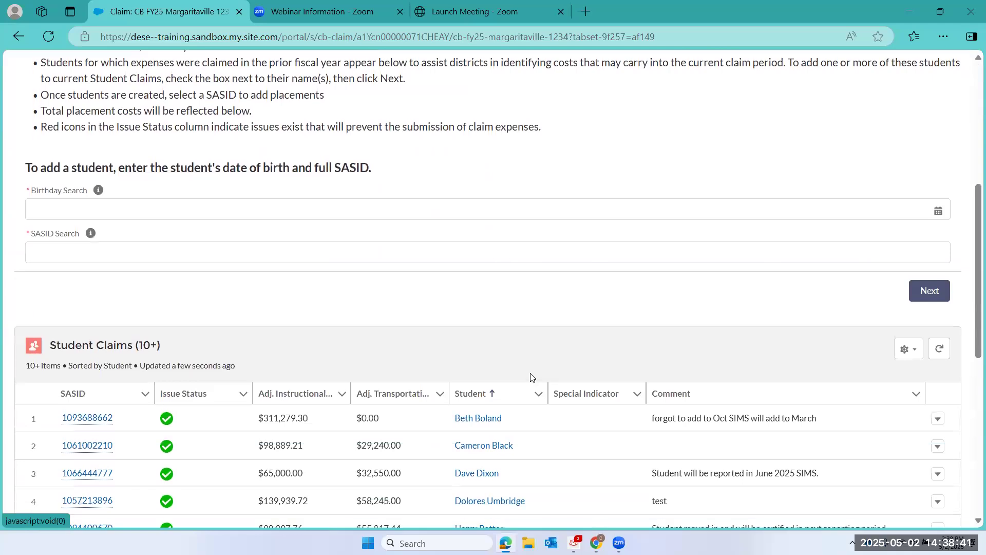
{"action": "scroll", "coordinate": [531, 377], "scroll_direction": "down", "scroll_amount": 5}
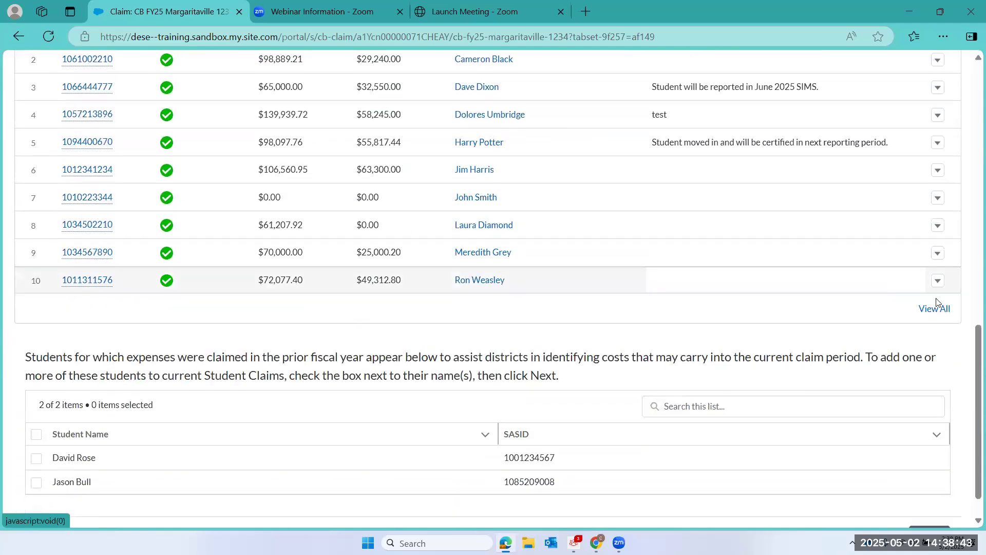
{"action": "left_click", "coordinate": [921, 309]}
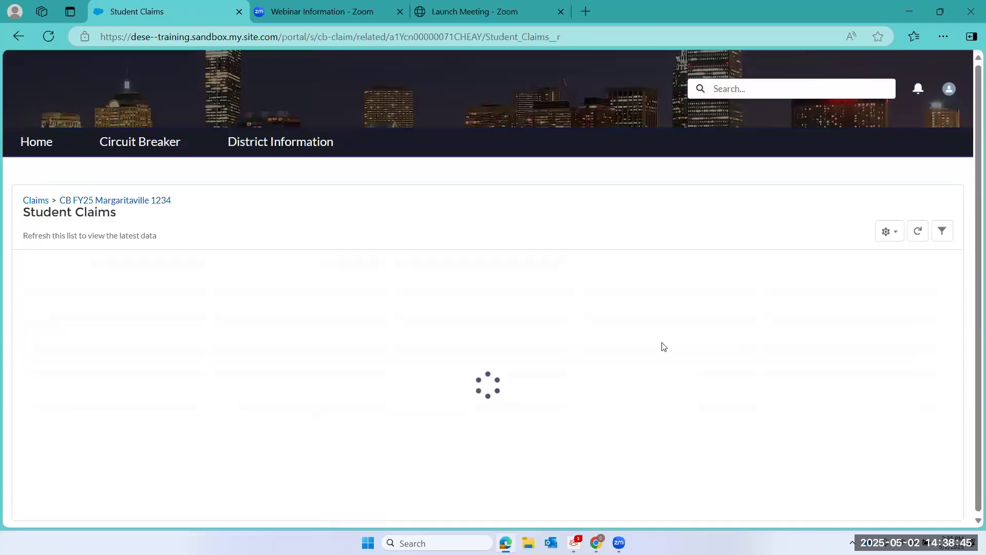
{"action": "scroll", "coordinate": [198, 429], "scroll_direction": "down", "scroll_amount": 3}
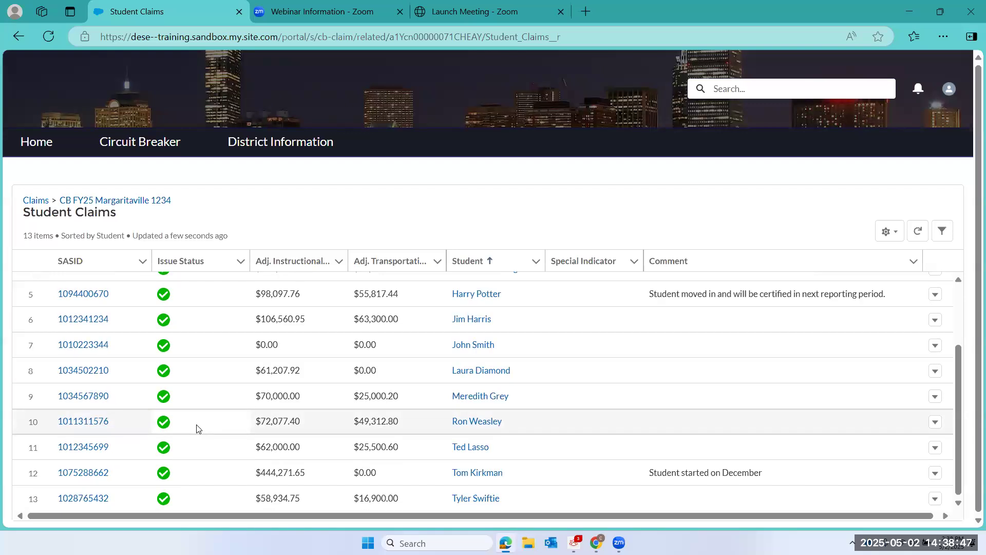
Open the student claim in row 11 and, from its placements, the Transportation placement for ACCEPT Education Collaborative.
{"action": "left_click", "coordinate": [70, 451]}
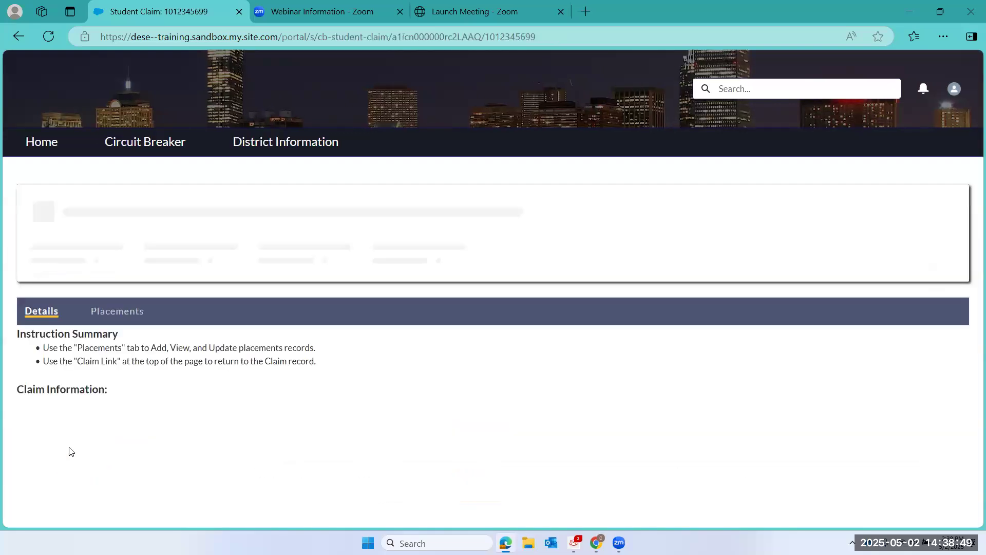
{"action": "left_click", "coordinate": [111, 324]}
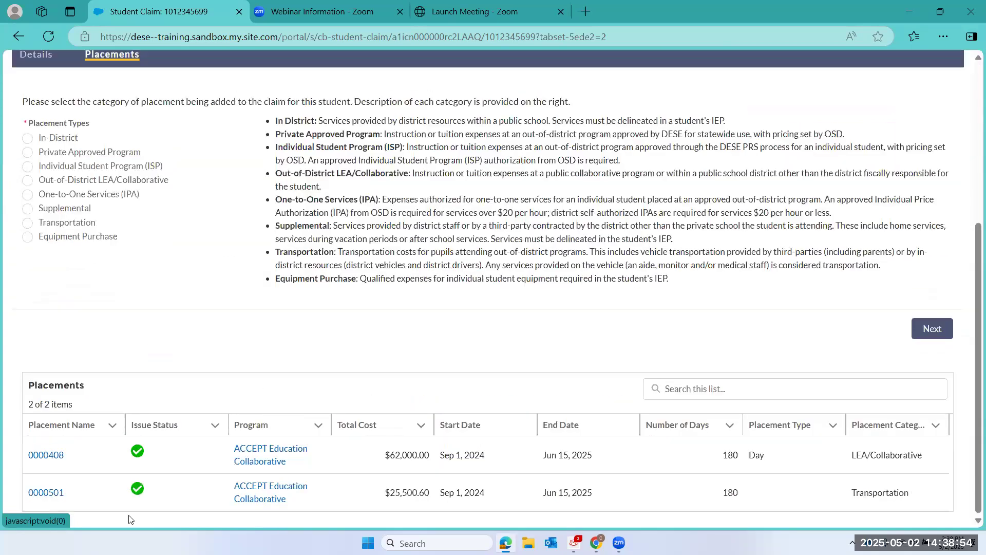
{"action": "left_click", "coordinate": [38, 493]}
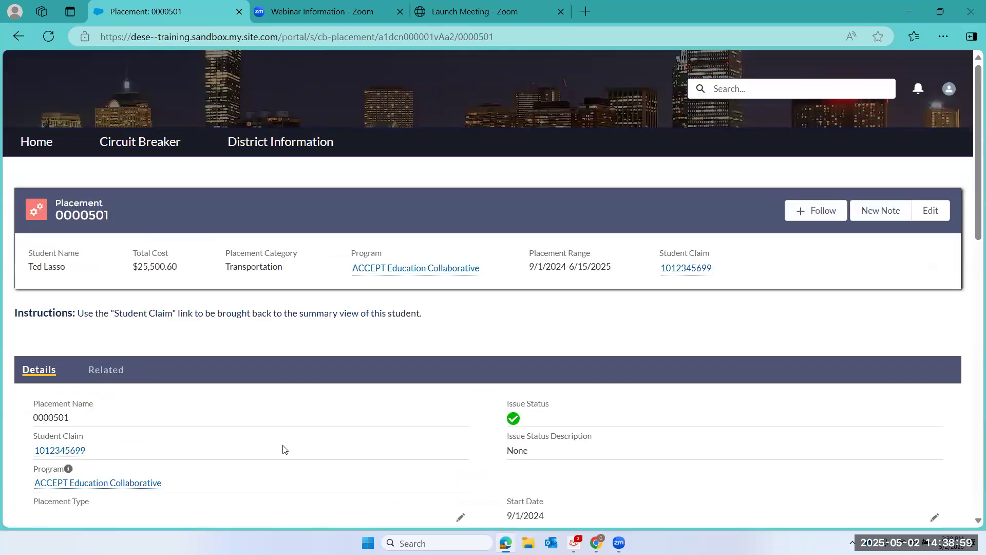
Show the Transportation placement's related placements and open the Bus Monitor placement for editing.
{"action": "scroll", "coordinate": [282, 449], "scroll_direction": "down", "scroll_amount": 4}
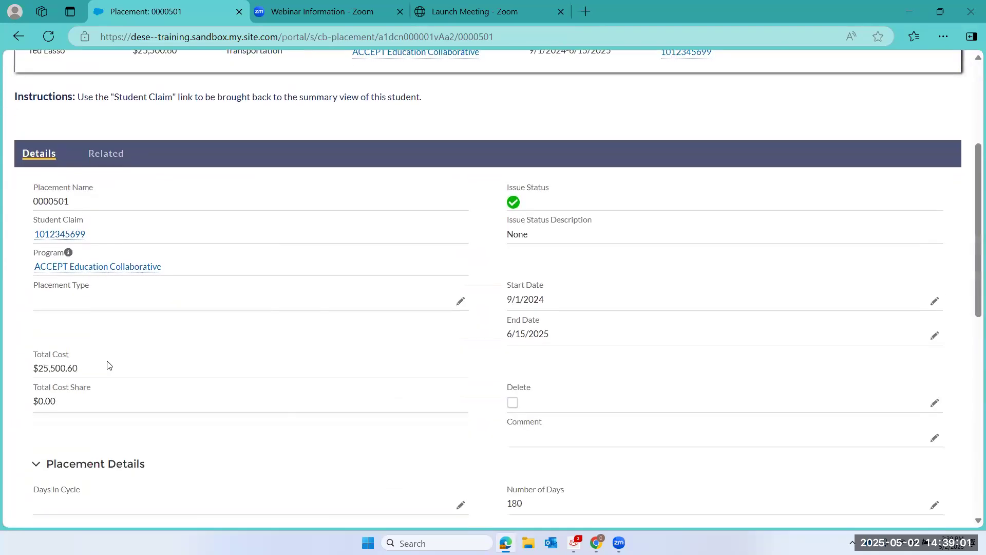
{"action": "left_click", "coordinate": [102, 155]}
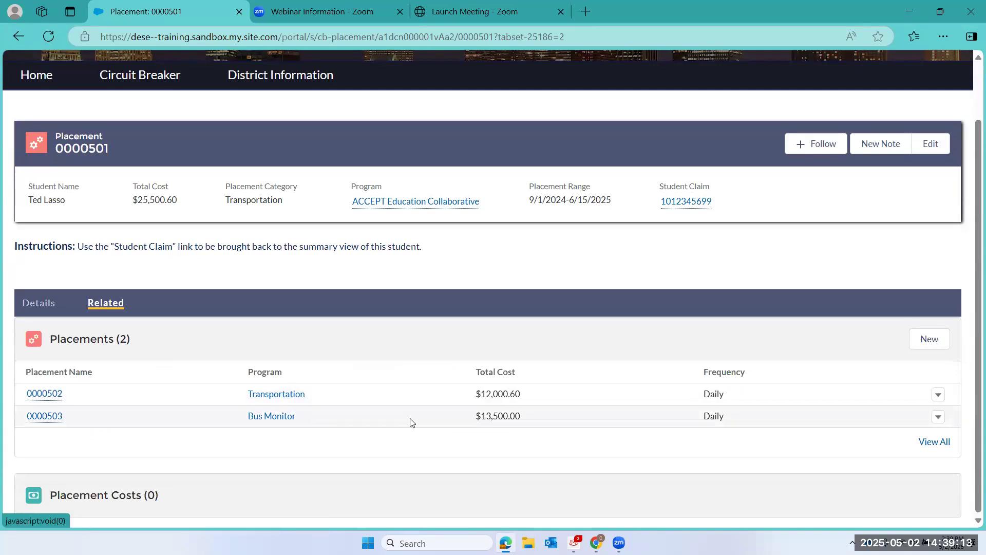
{"action": "left_click", "coordinate": [938, 417]}
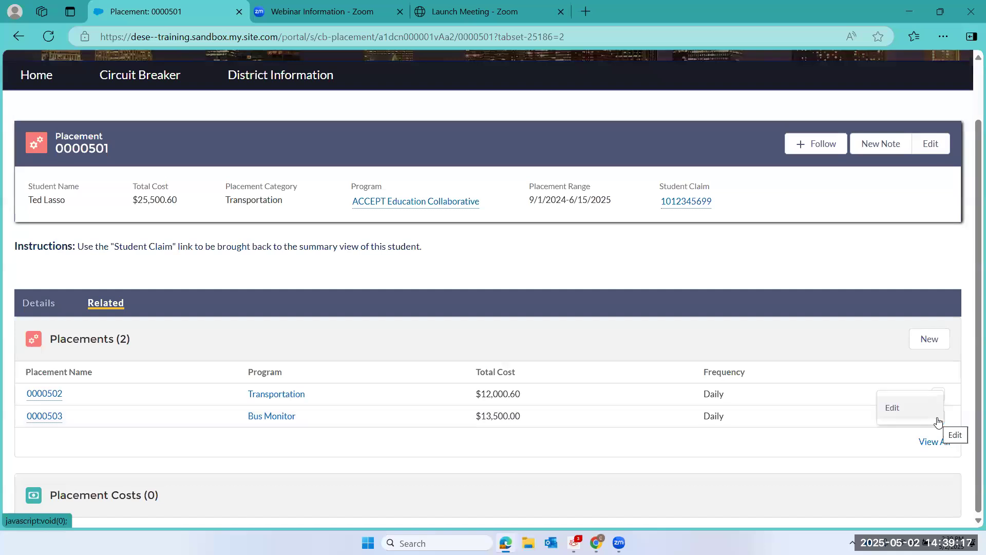
{"action": "left_click", "coordinate": [908, 408]}
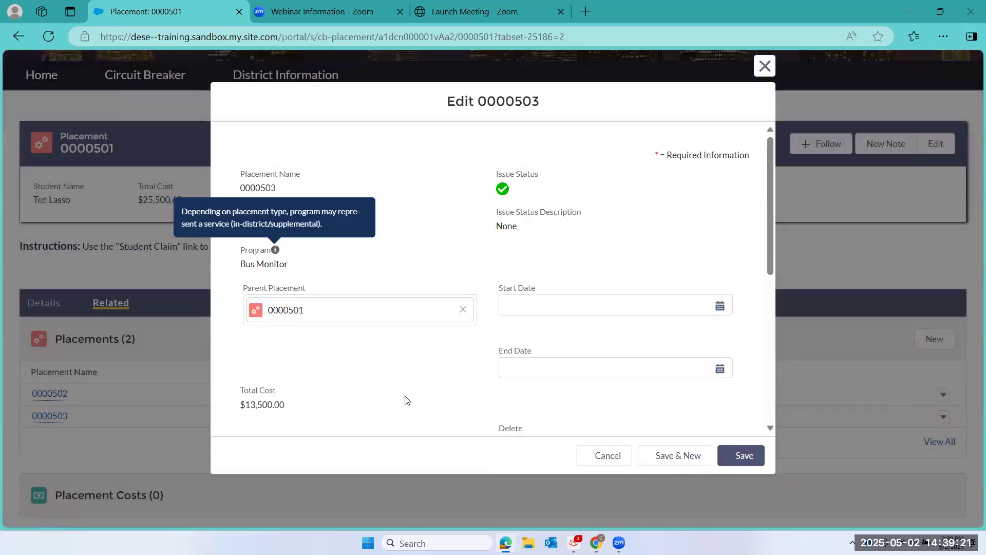
Set the Bus Monitor placement's Daily Rate to 100 and save the record.
{"action": "scroll", "coordinate": [406, 400], "scroll_direction": "down", "scroll_amount": 3}
{"action": "scroll", "coordinate": [405, 398], "scroll_direction": "down", "scroll_amount": 2}
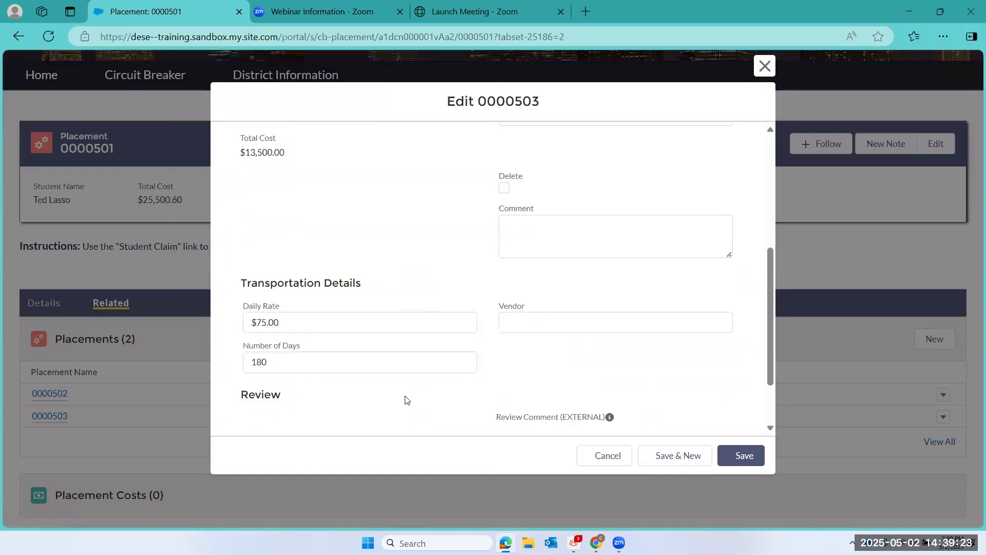
{"action": "left_click", "coordinate": [360, 309]}
{"action": "key", "text": "BackSpace"}
{"action": "key", "text": "BackSpace"}
{"action": "key", "text": "BackSpace"}
{"action": "key", "text": "BackSpace"}
{"action": "key", "text": "BackSpace"}
{"action": "type", "text": "100"}
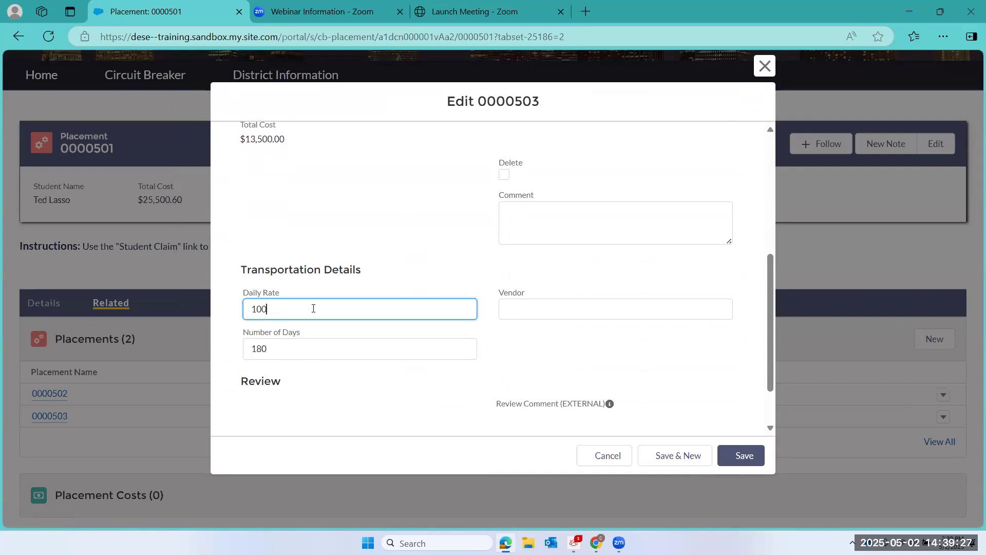
{"action": "left_click", "coordinate": [735, 457]}
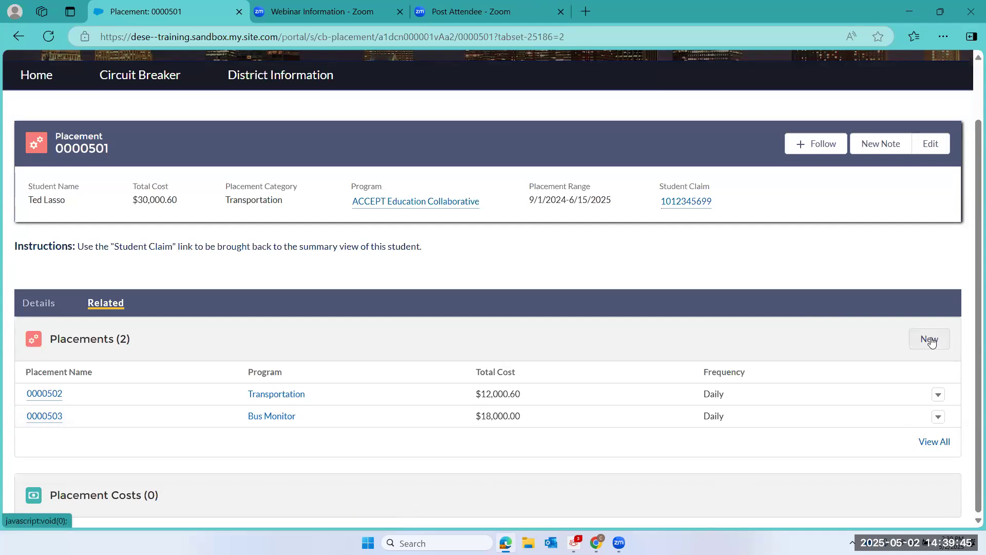
Return through the student claim to the CB FY25 Margaritaville 1234 claim and go to the Student Claims list under Add Students.
{"action": "left_click", "coordinate": [694, 202]}
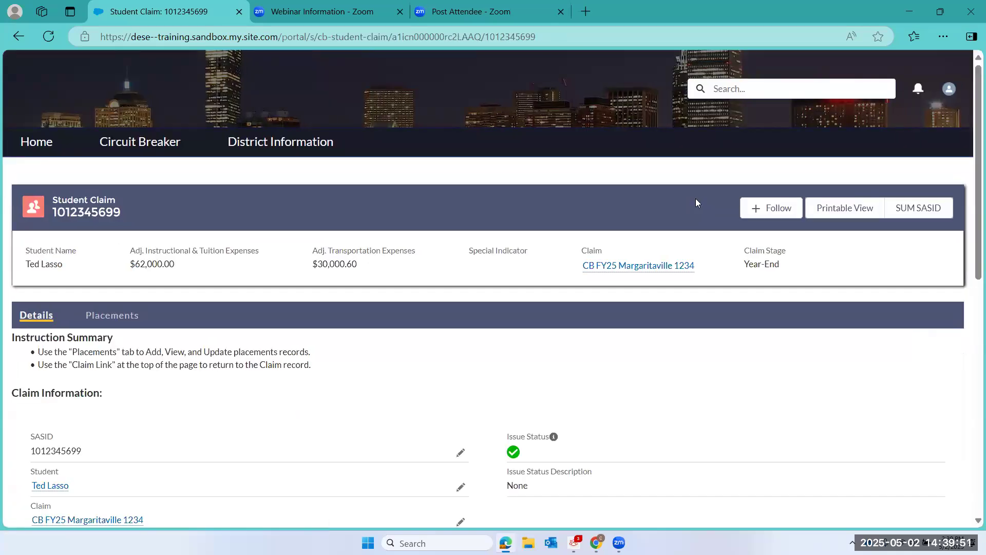
{"action": "left_click", "coordinate": [626, 266]}
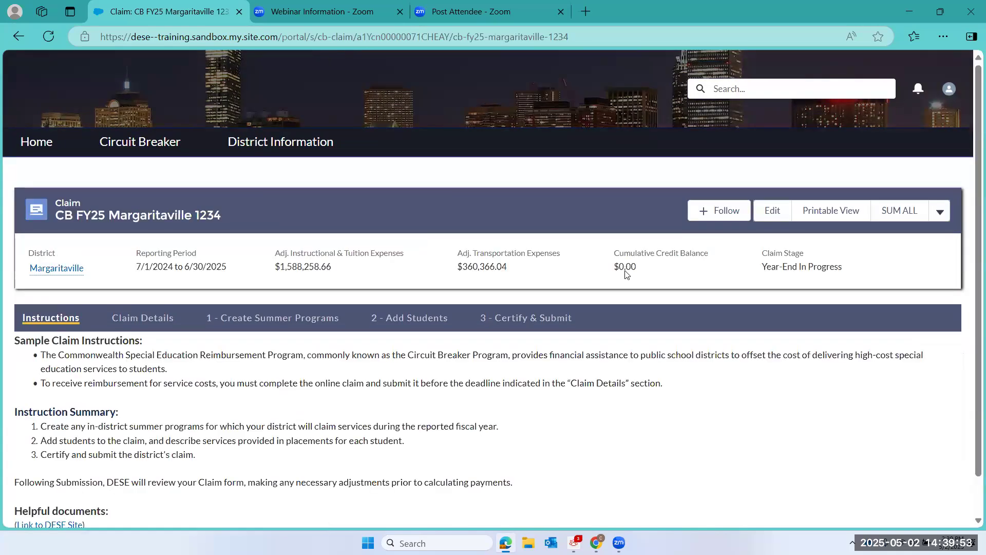
{"action": "left_click", "coordinate": [403, 316]}
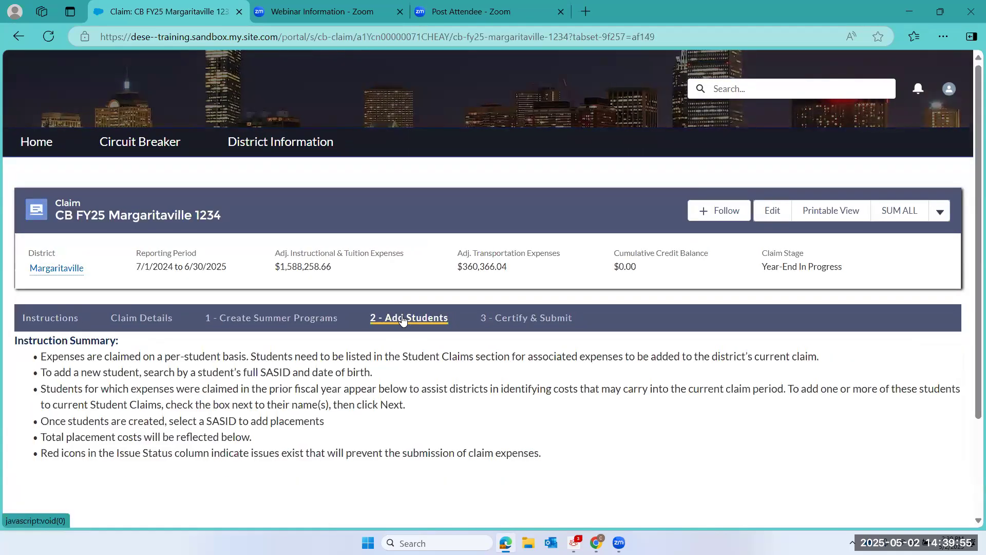
{"action": "scroll", "coordinate": [403, 318], "scroll_direction": "down", "scroll_amount": 9}
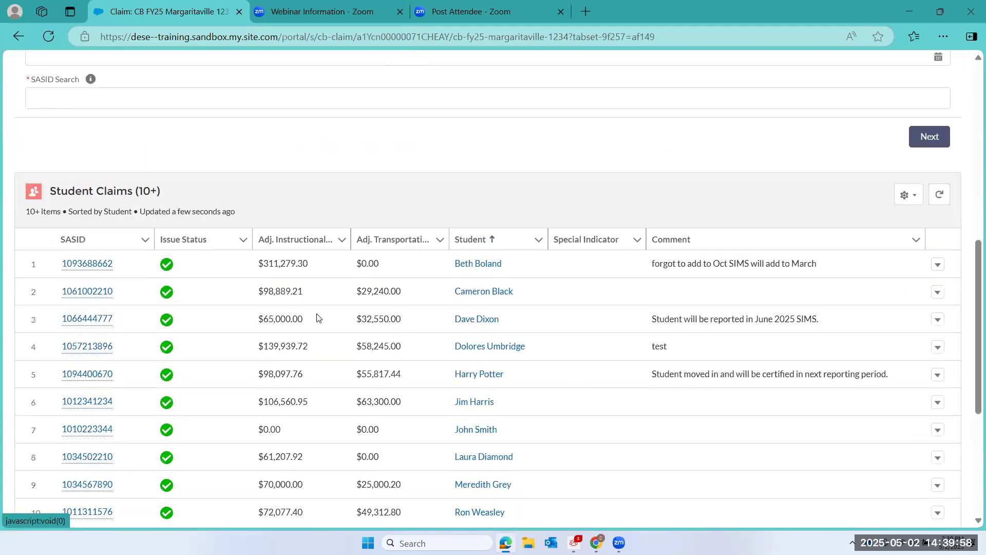
Open the student claim in row 3, its Transportation placement for ACCEPT Education Collaborative, and that placement's related placements.
{"action": "left_click", "coordinate": [89, 319]}
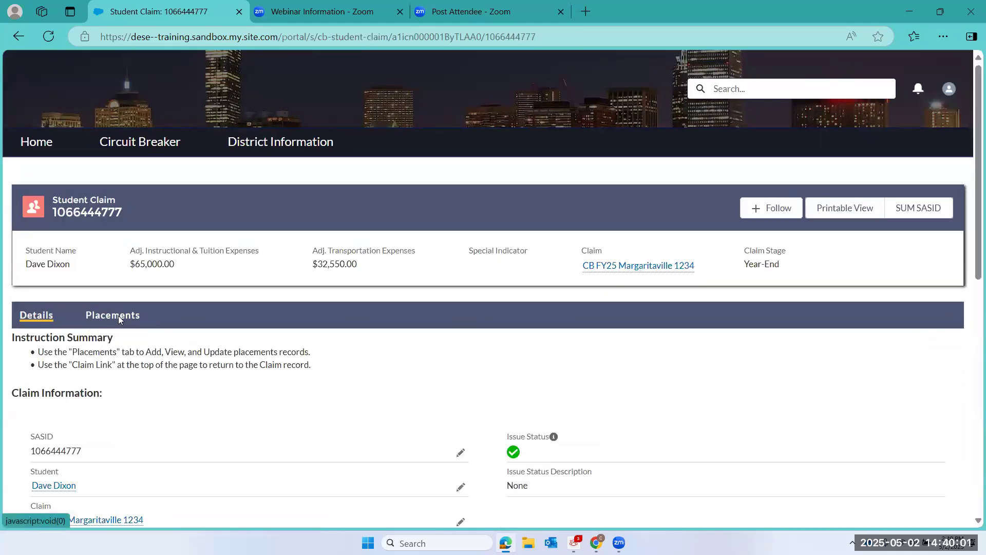
{"action": "left_click", "coordinate": [117, 321]}
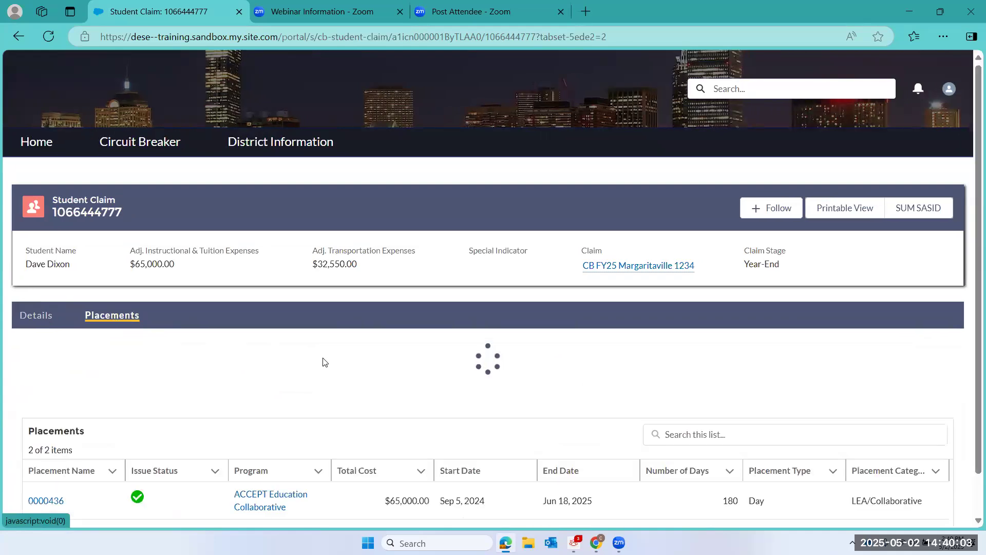
{"action": "scroll", "coordinate": [323, 357], "scroll_direction": "down", "scroll_amount": 5}
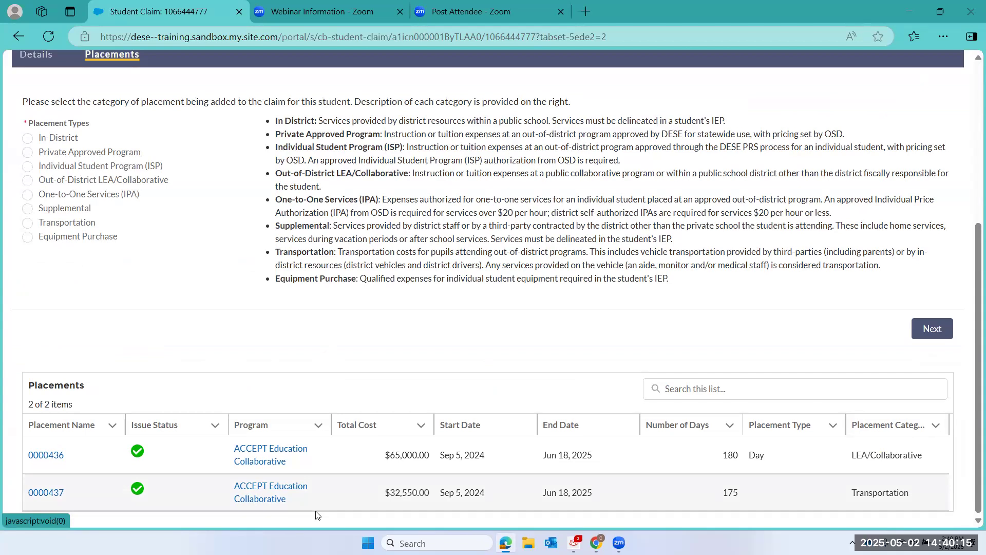
{"action": "left_click", "coordinate": [35, 493]}
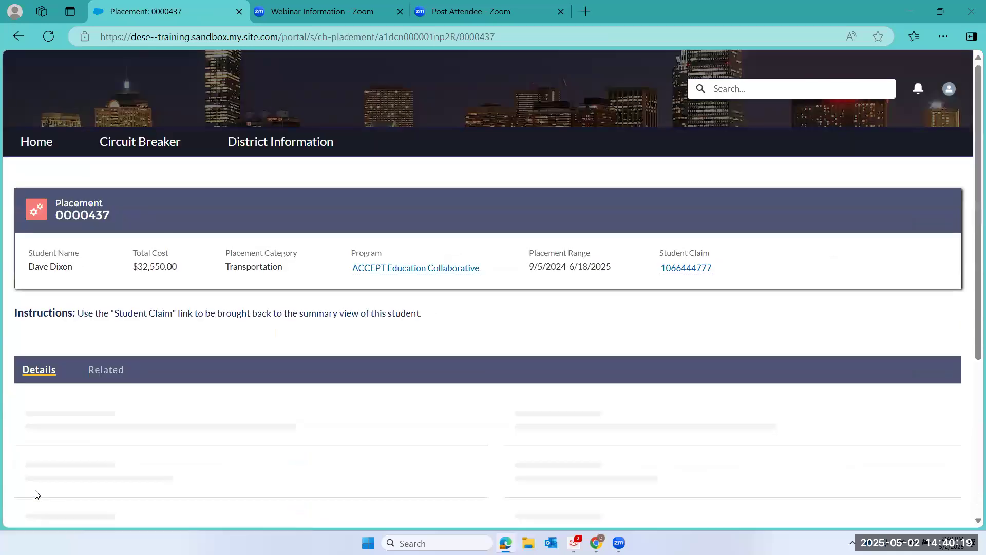
{"action": "left_click", "coordinate": [108, 374]}
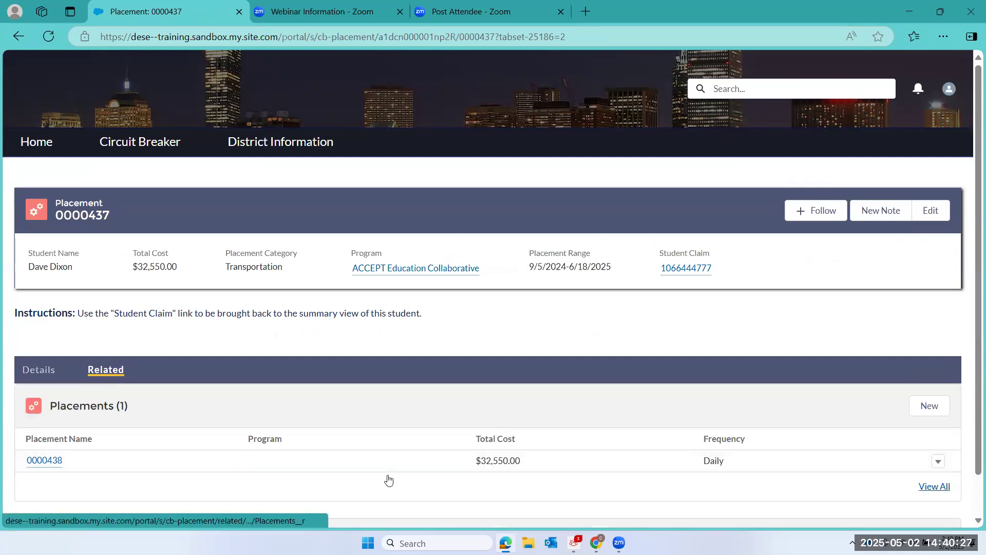
{"action": "scroll", "coordinate": [388, 480], "scroll_direction": "down", "scroll_amount": 1}
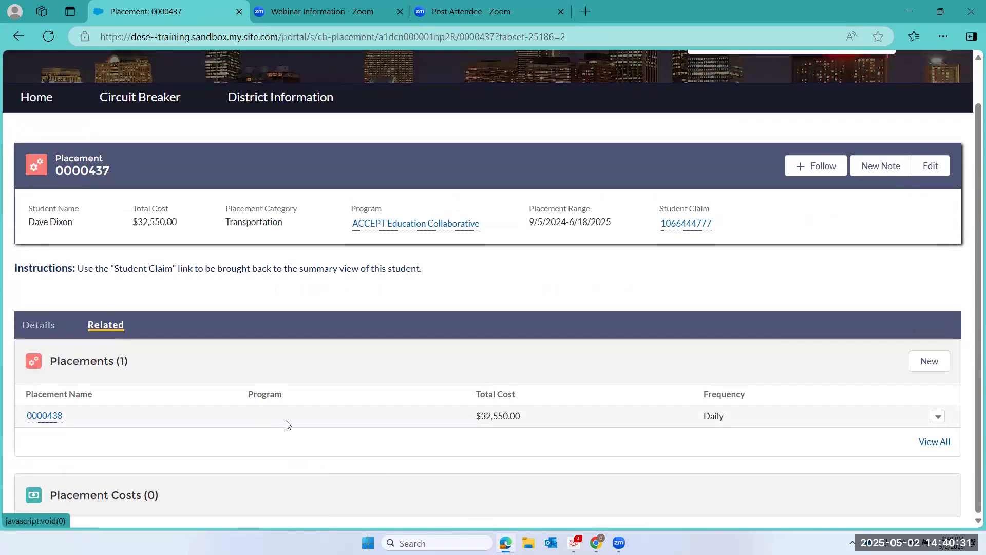
Start a new service placement under the Transportation placement, choosing the same student's claim and Nursing Services as the service.
{"action": "left_click", "coordinate": [927, 364]}
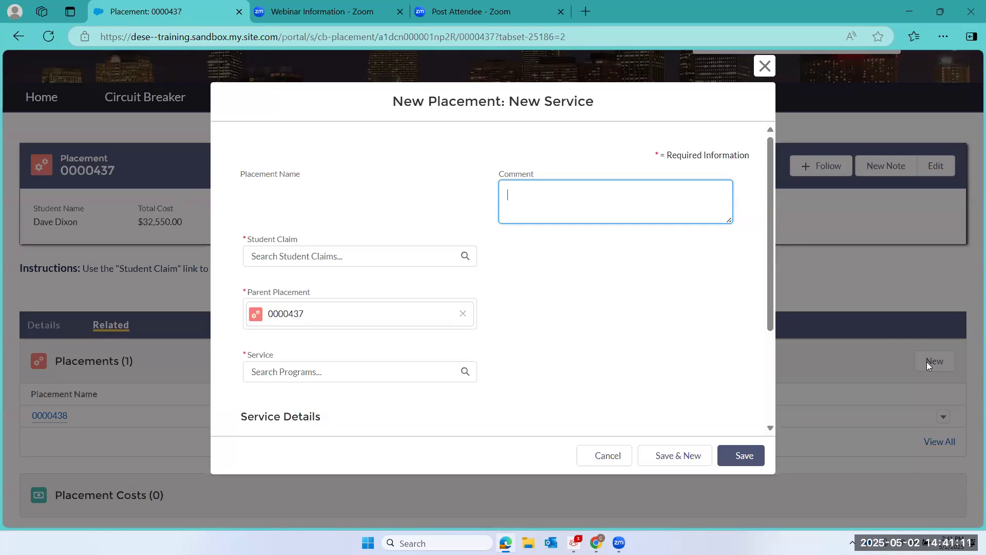
{"action": "left_click", "coordinate": [396, 256]}
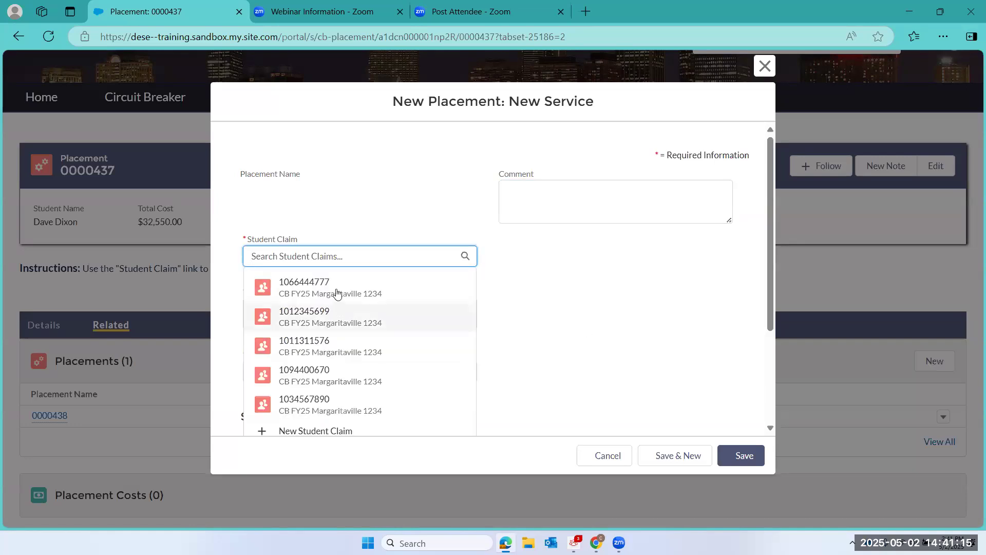
{"action": "left_click", "coordinate": [337, 290]}
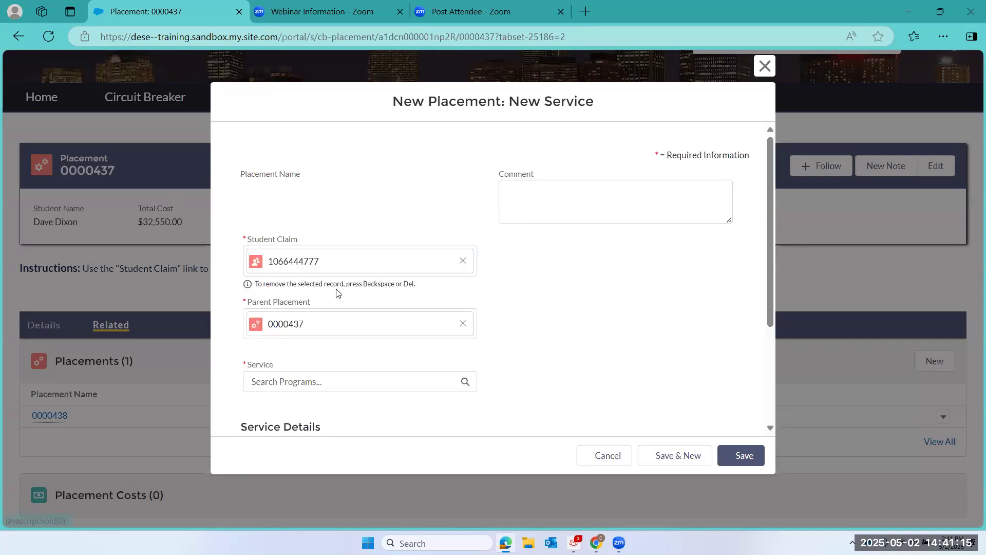
{"action": "left_click", "coordinate": [317, 403]}
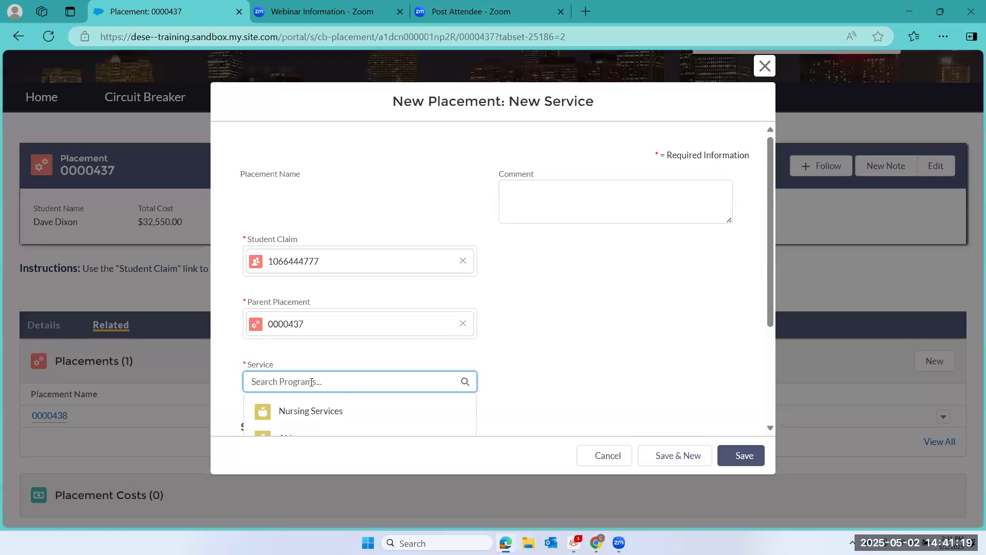
{"action": "type", "text": "nursing"}
{"action": "scroll", "coordinate": [416, 396], "scroll_direction": "down", "scroll_amount": 1}
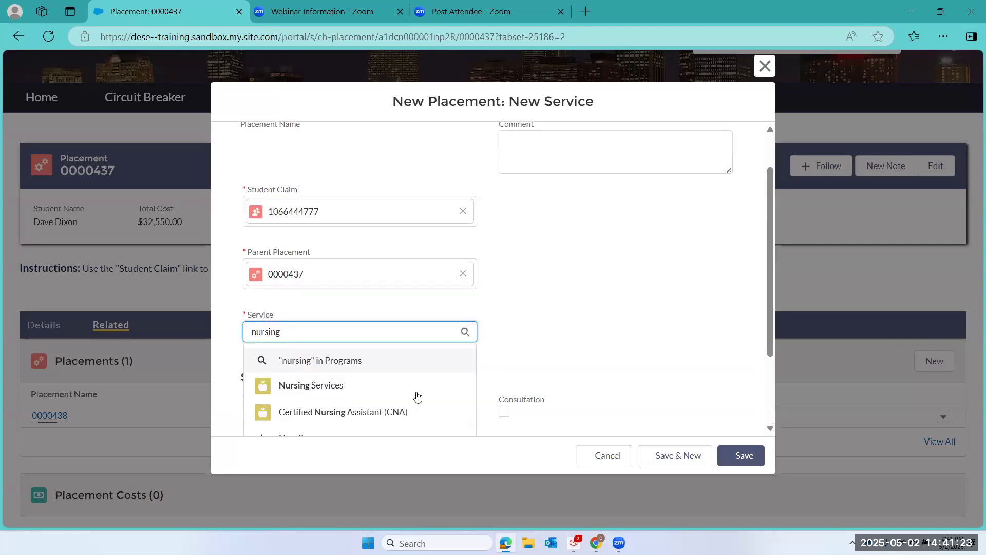
{"action": "left_click", "coordinate": [355, 389]}
Set Frequency to Daily, Hours per Frequency to 2, IEP Grid to Additional Services and Service Delivery Group Type to Individual, and save the placement.
{"action": "scroll", "coordinate": [355, 388], "scroll_direction": "down", "scroll_amount": 2}
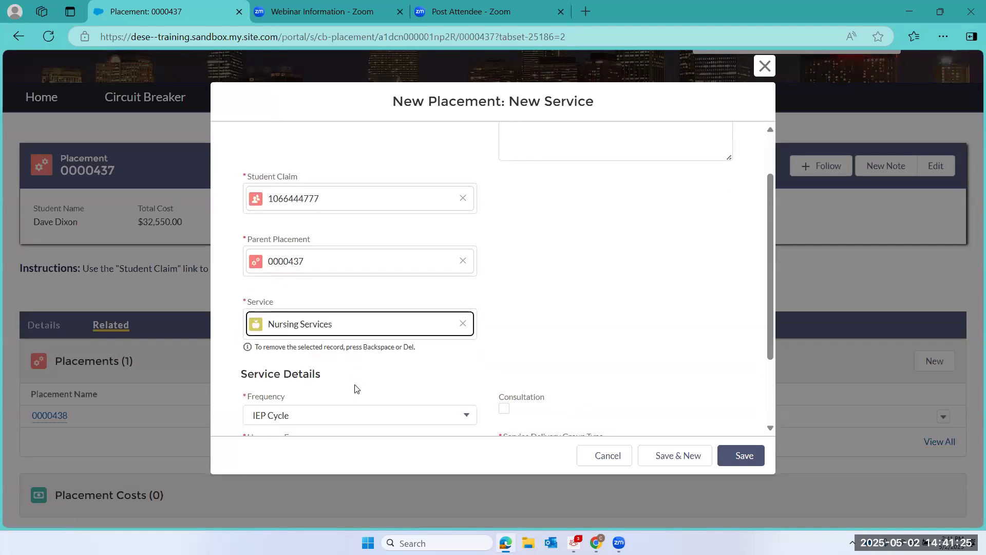
{"action": "left_click", "coordinate": [338, 356]}
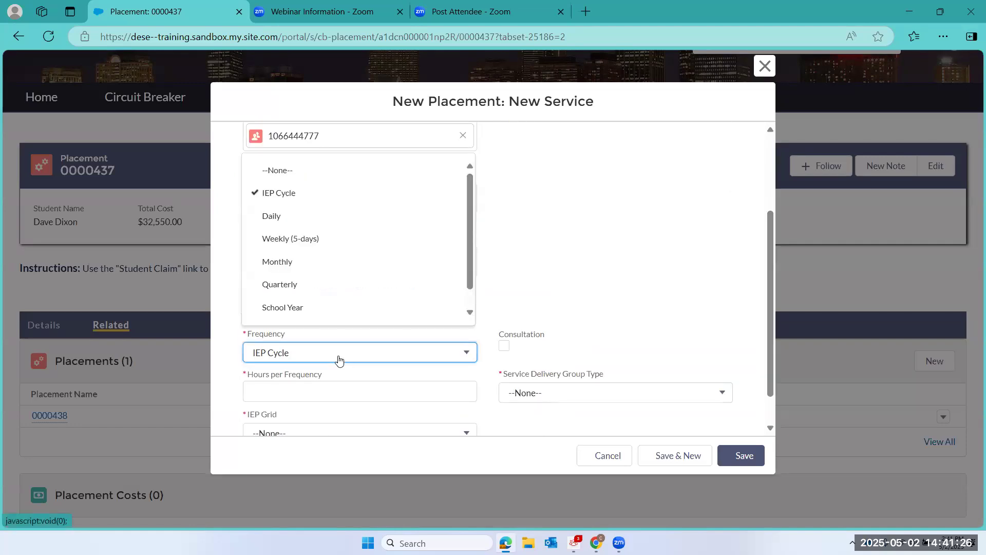
{"action": "left_click", "coordinate": [300, 218]}
{"action": "scroll", "coordinate": [486, 324], "scroll_direction": "down", "scroll_amount": 1}
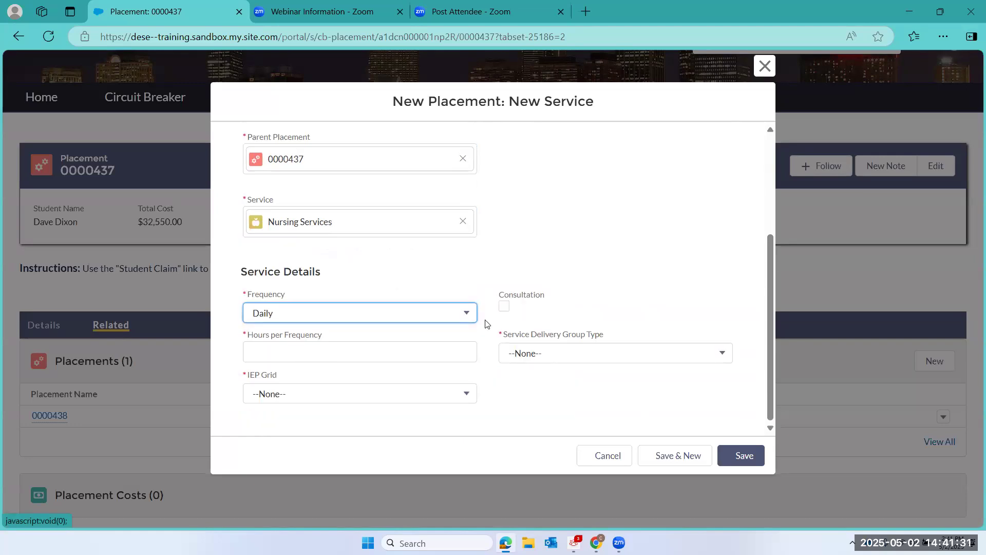
{"action": "left_click", "coordinate": [267, 347]}
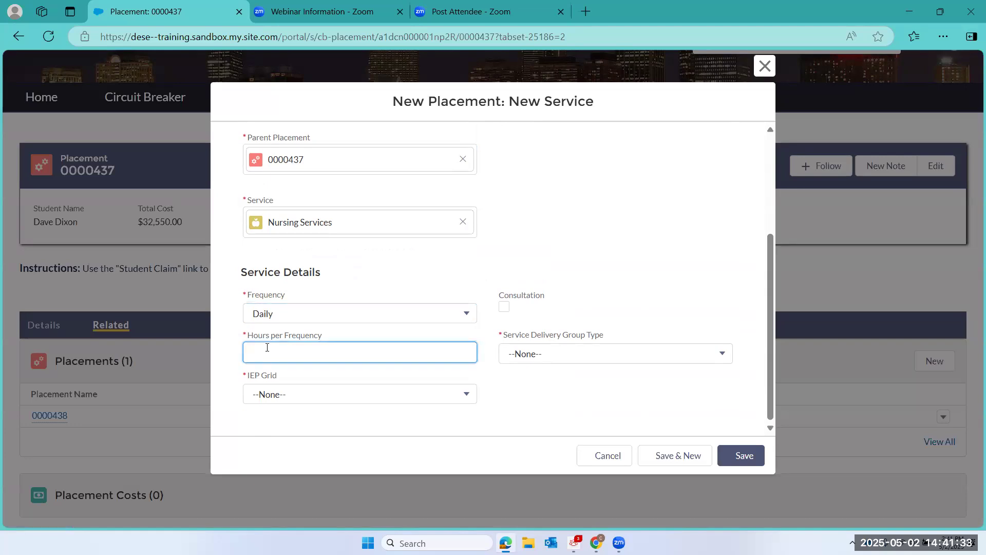
{"action": "type", "text": "2"}
{"action": "left_click", "coordinate": [321, 404]}
{"action": "left_click", "coordinate": [311, 350]}
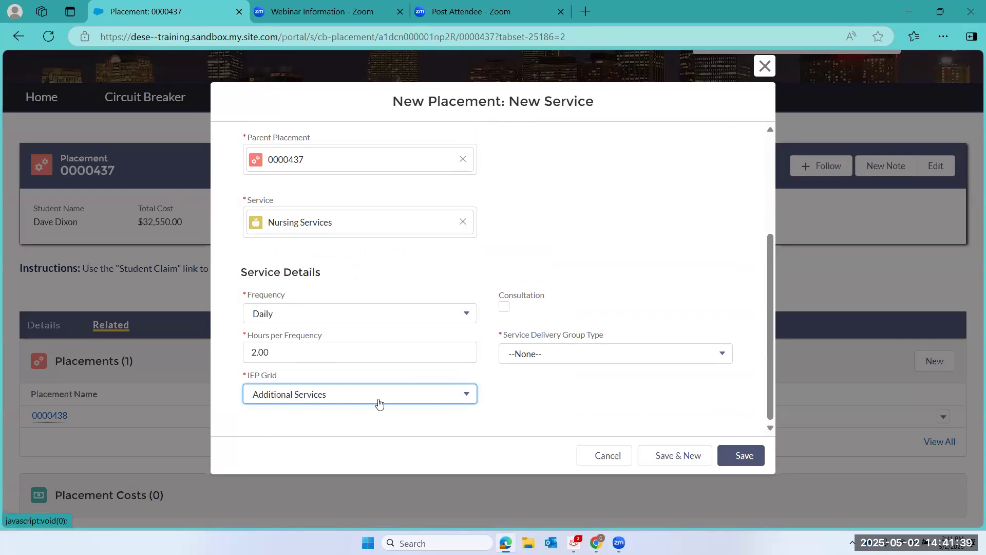
{"action": "left_click", "coordinate": [542, 352]}
{"action": "left_click", "coordinate": [542, 379]}
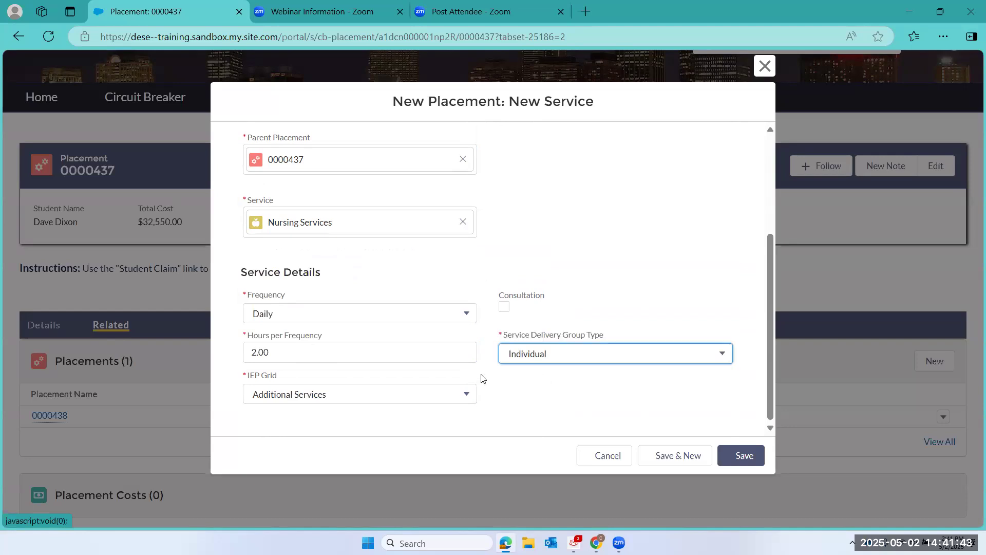
{"action": "left_click", "coordinate": [745, 458]}
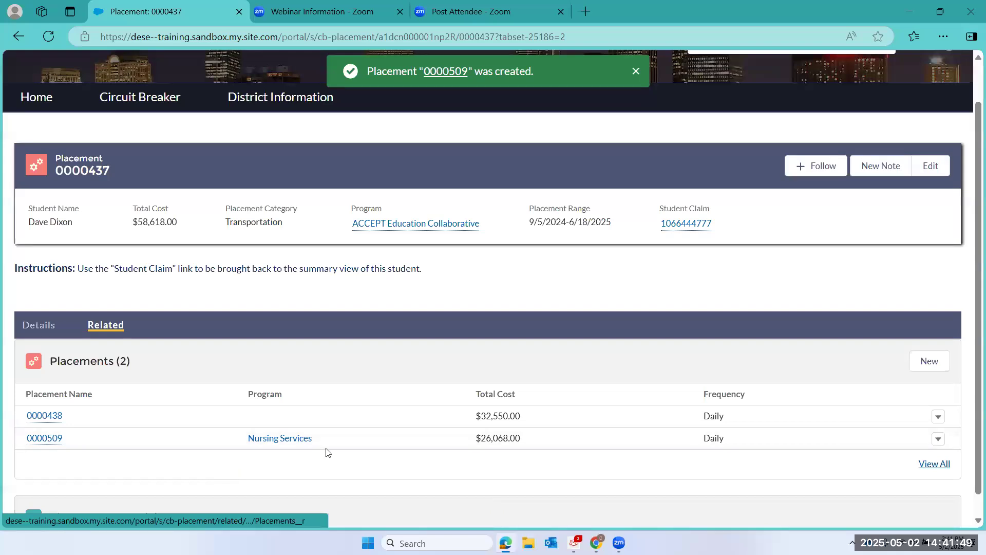
Mark the new Nursing Services placement for deletion in its record and try to save it.
{"action": "left_click", "coordinate": [938, 439]}
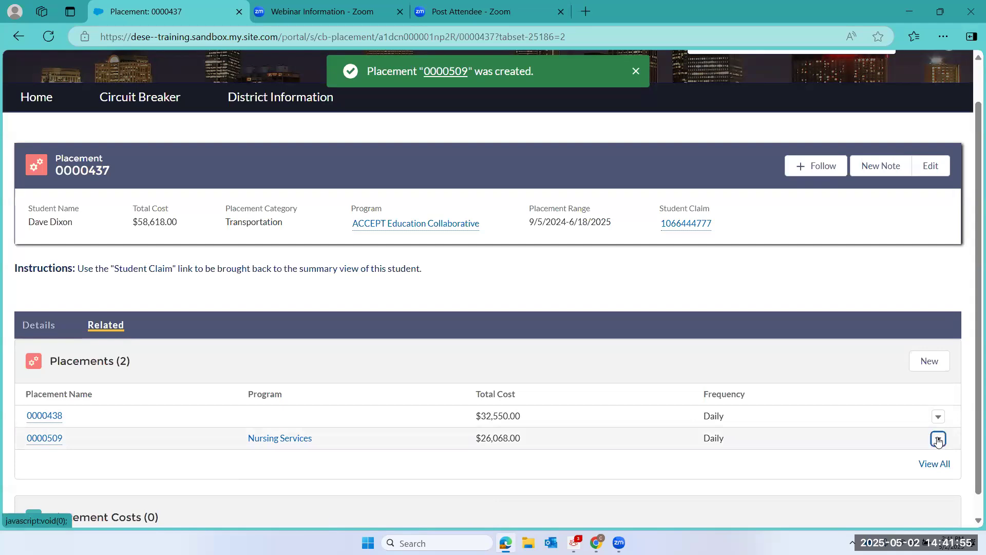
{"action": "left_click", "coordinate": [908, 434]}
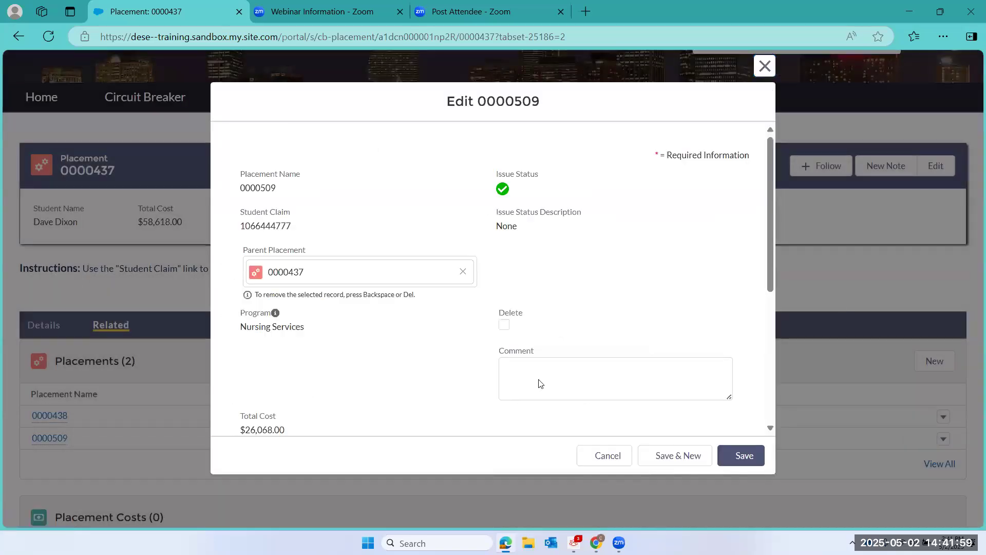
{"action": "left_click", "coordinate": [504, 324]}
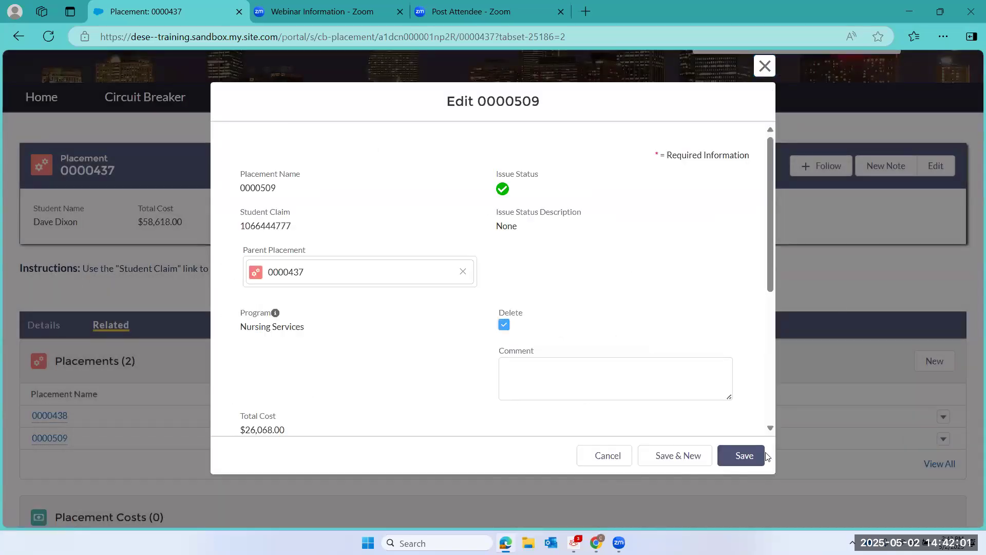
{"action": "left_click", "coordinate": [745, 456]}
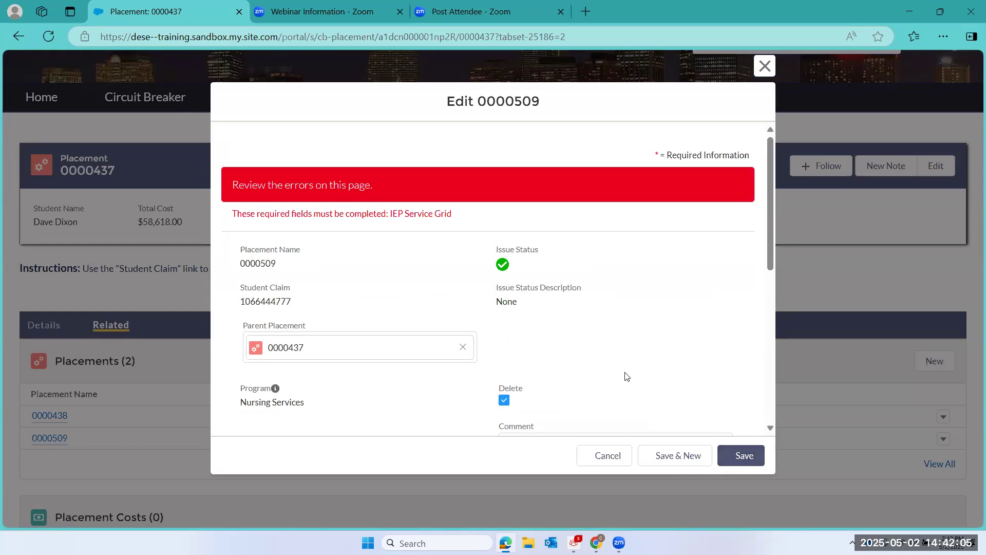
{"action": "scroll", "coordinate": [626, 376], "scroll_direction": "down", "scroll_amount": 1}
{"action": "scroll", "coordinate": [626, 376], "scroll_direction": "down", "scroll_amount": 5}
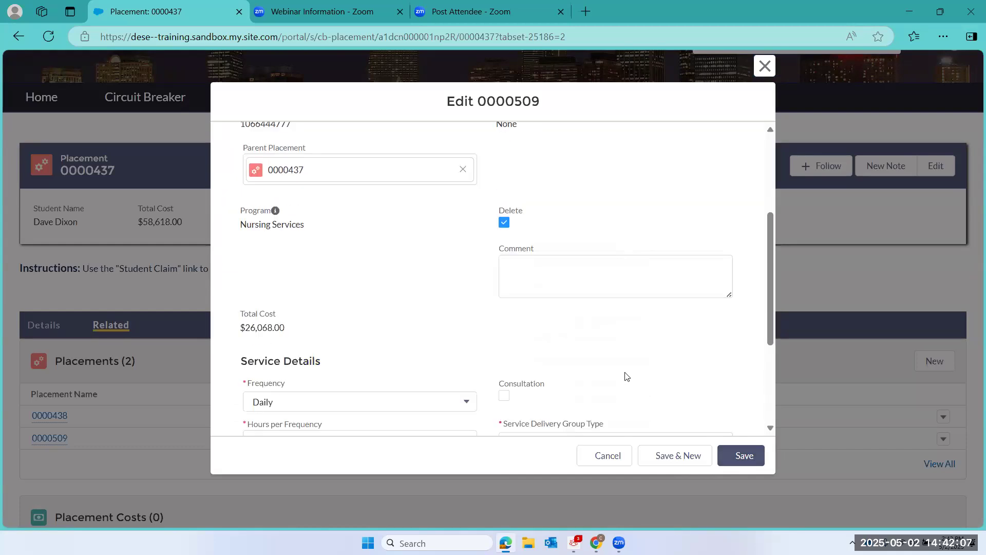
{"action": "left_click", "coordinate": [319, 328]}
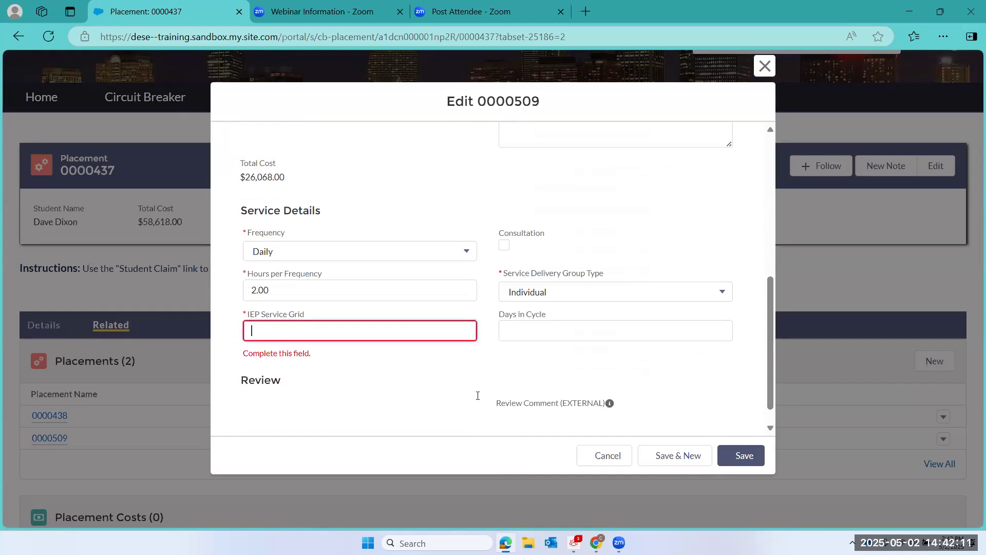
{"action": "left_click", "coordinate": [617, 457]}
Reopen the Nursing Services placement for editing and enter "c" as its required IEP Service Grid value.
{"action": "left_click", "coordinate": [936, 440]}
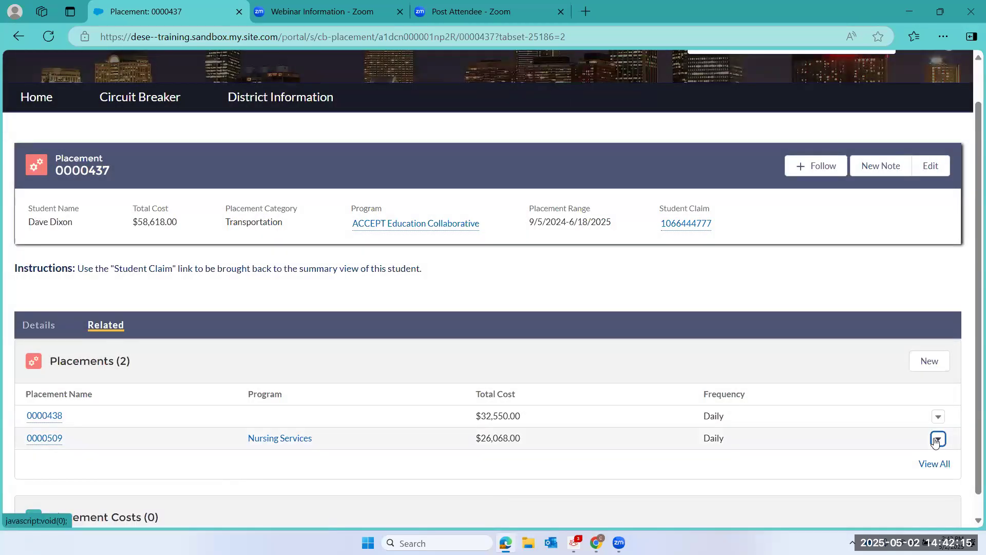
{"action": "left_click", "coordinate": [909, 432]}
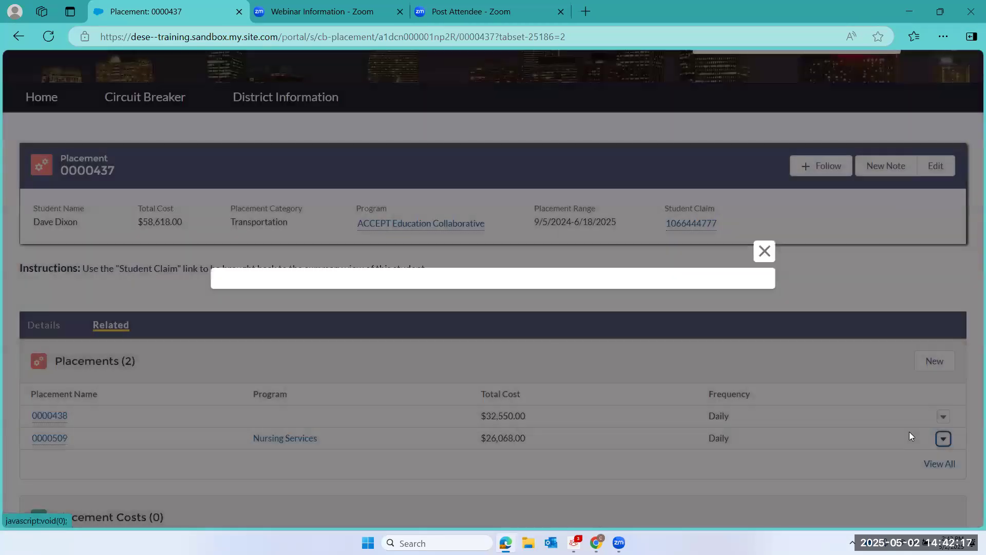
{"action": "scroll", "coordinate": [507, 341], "scroll_direction": "down", "scroll_amount": 5}
{"action": "left_click", "coordinate": [320, 317]}
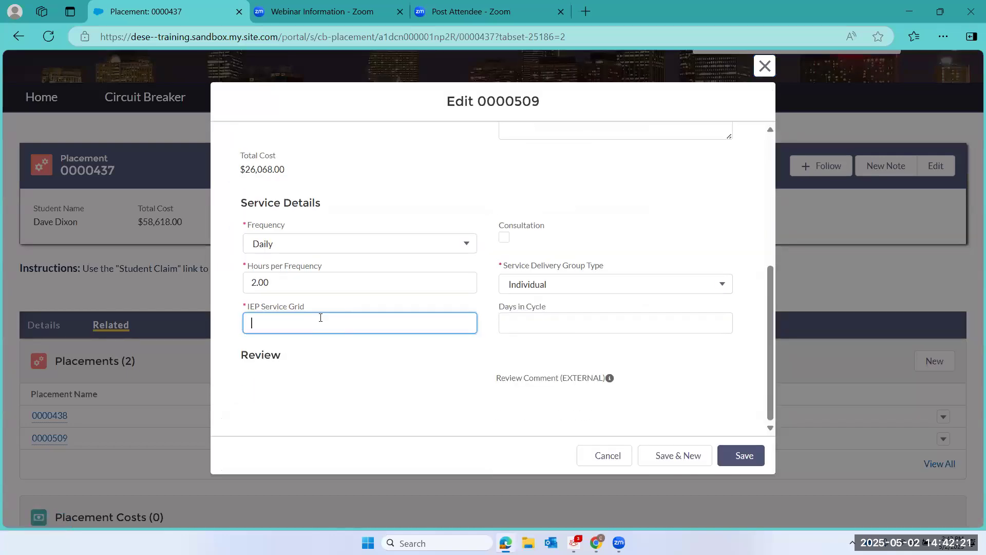
{"action": "type", "text": "c"}
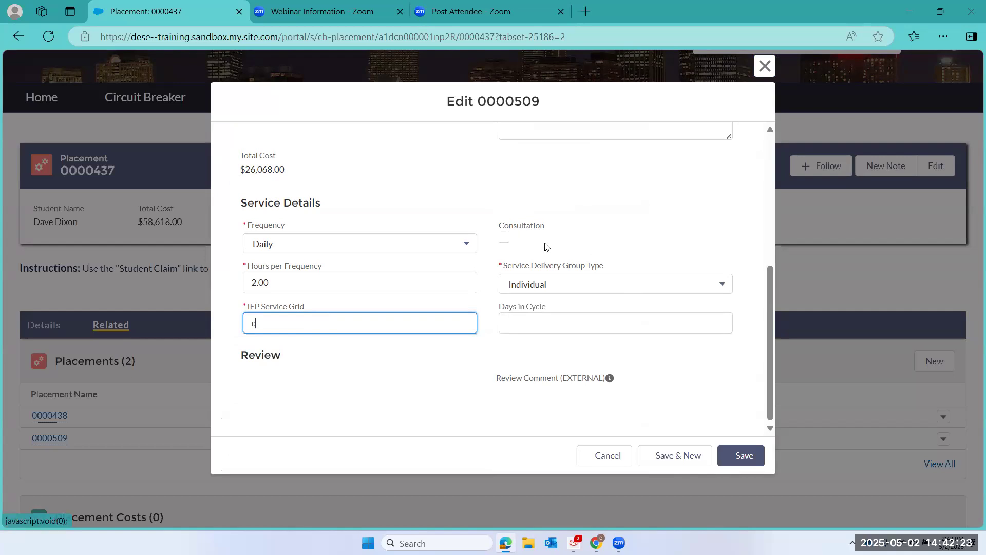
Mark the Nursing Services placement for deletion, save it, and return to the student's claim summary.
{"action": "scroll", "coordinate": [546, 247], "scroll_direction": "up", "scroll_amount": 2}
{"action": "scroll", "coordinate": [514, 231], "scroll_direction": "up", "scroll_amount": 5}
{"action": "left_click", "coordinate": [504, 219]}
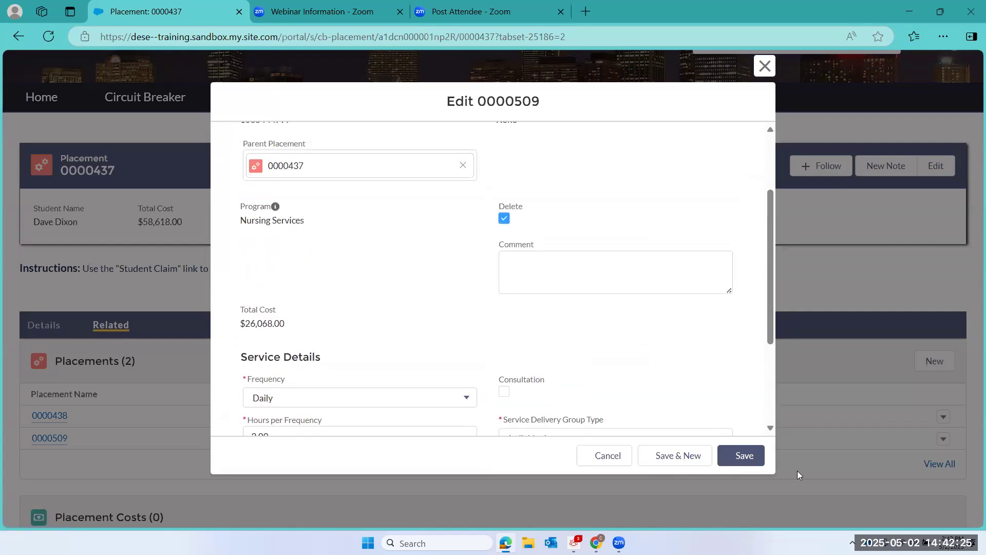
{"action": "left_click", "coordinate": [739, 462]}
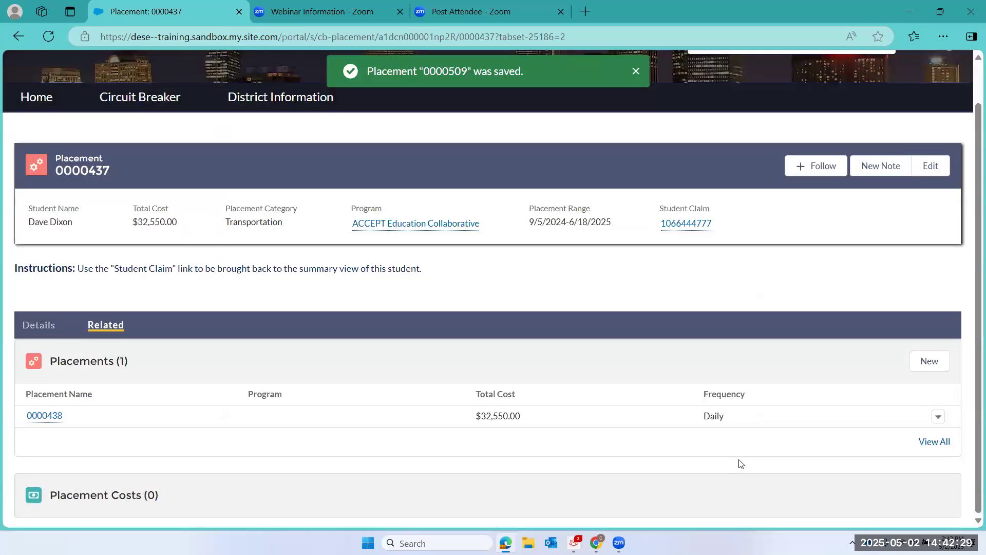
{"action": "scroll", "coordinate": [375, 353], "scroll_direction": "up", "scroll_amount": 2}
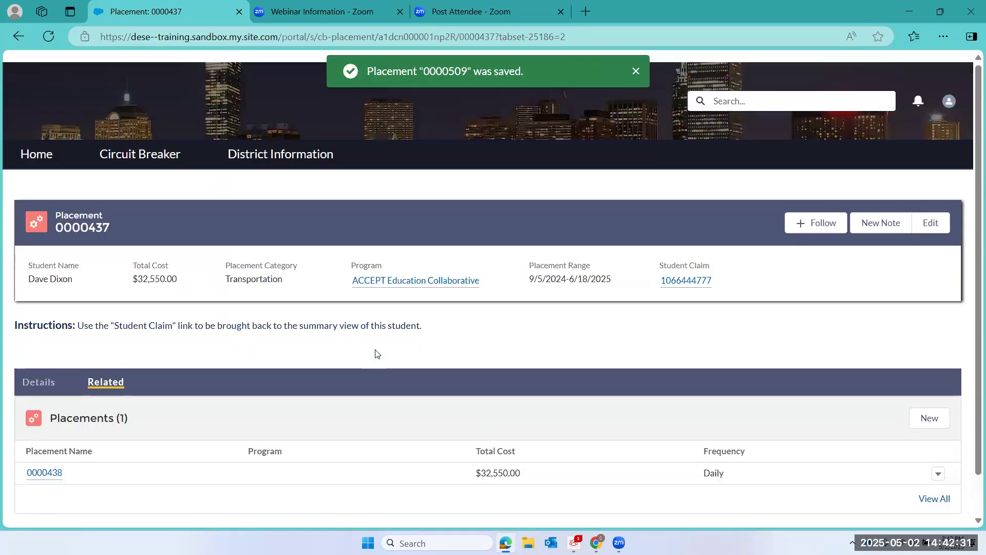
{"action": "left_click", "coordinate": [691, 274]}
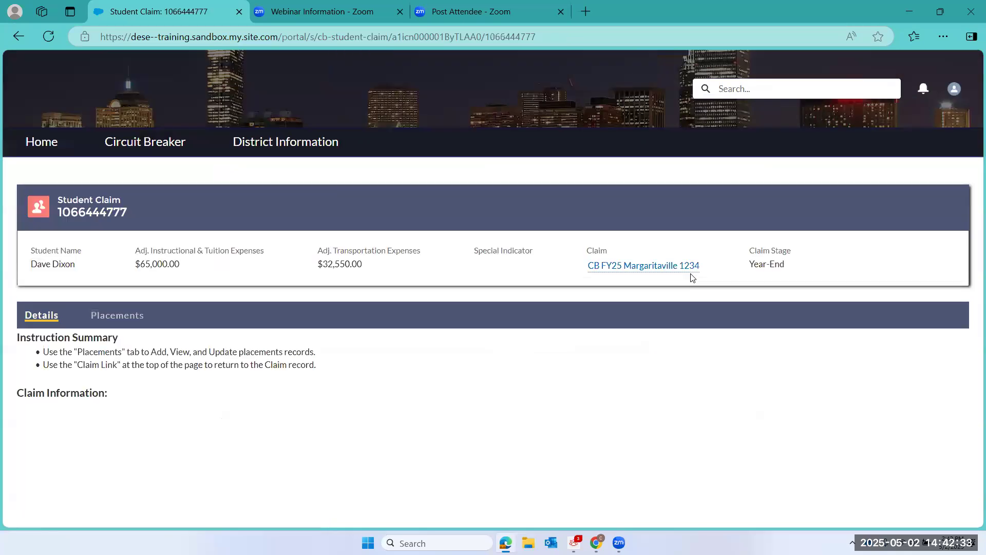